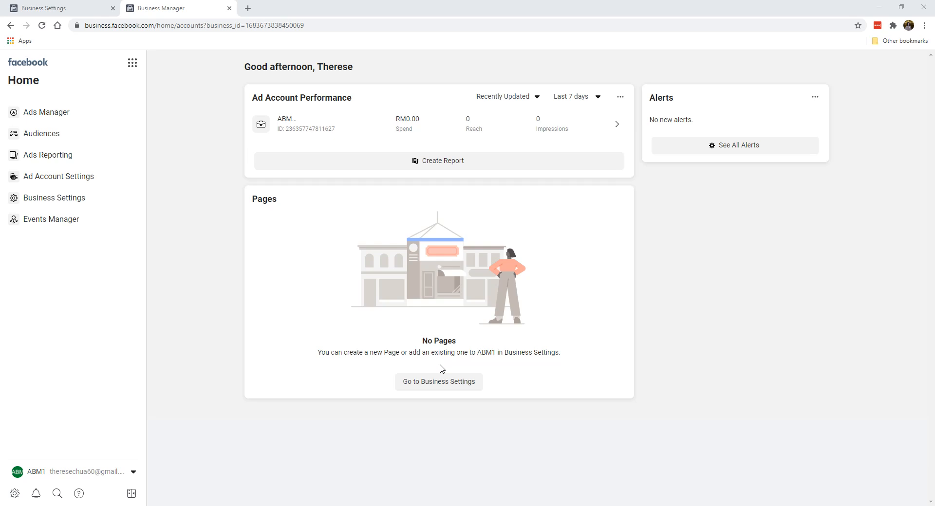
From Business Settings, bring up the Add a Facebook Page dialog for an existing Page
click(423, 386)
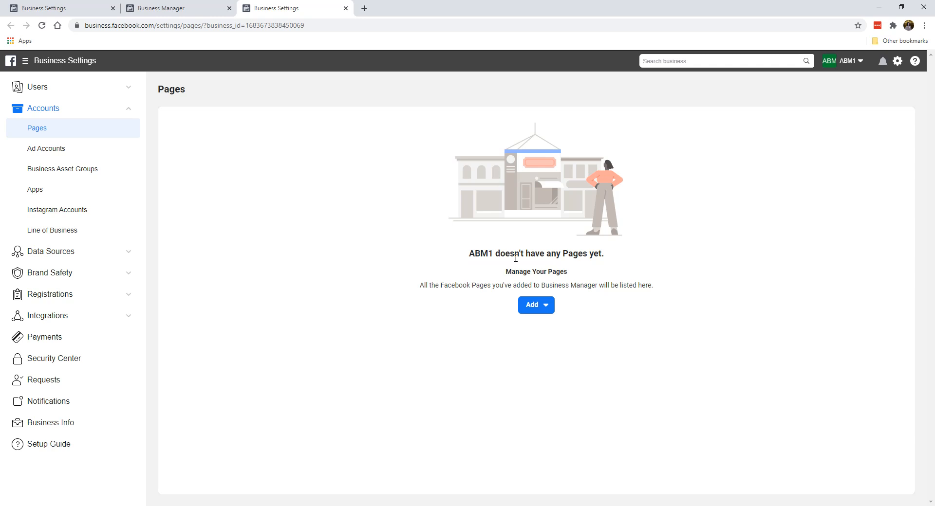
click(538, 305)
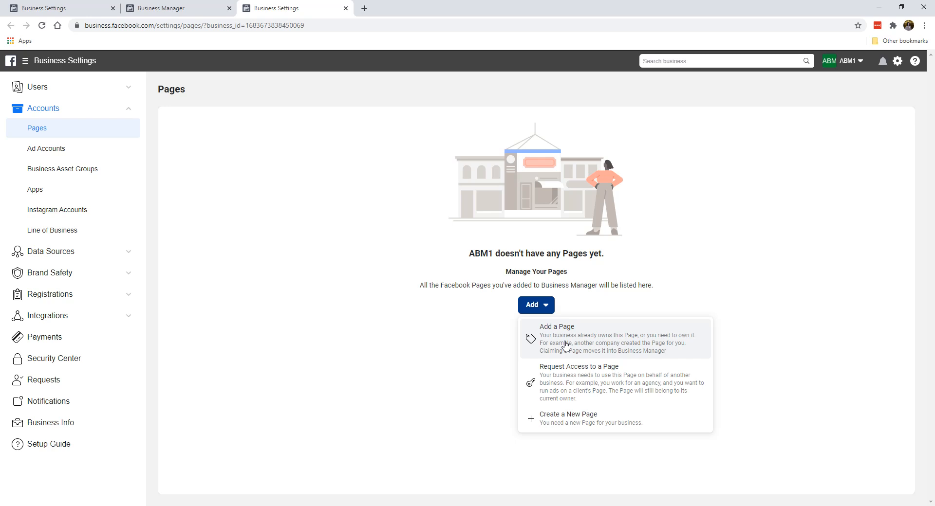
click(586, 354)
Search for 'bee em vee' and select the Bee Em Vee Page from the suggestions
click(423, 234)
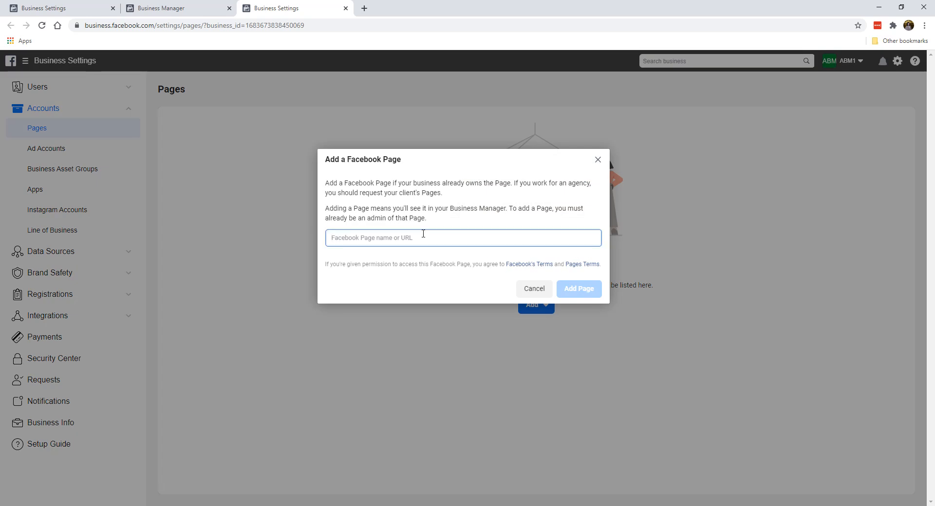
text(bee em vee)
click(428, 263)
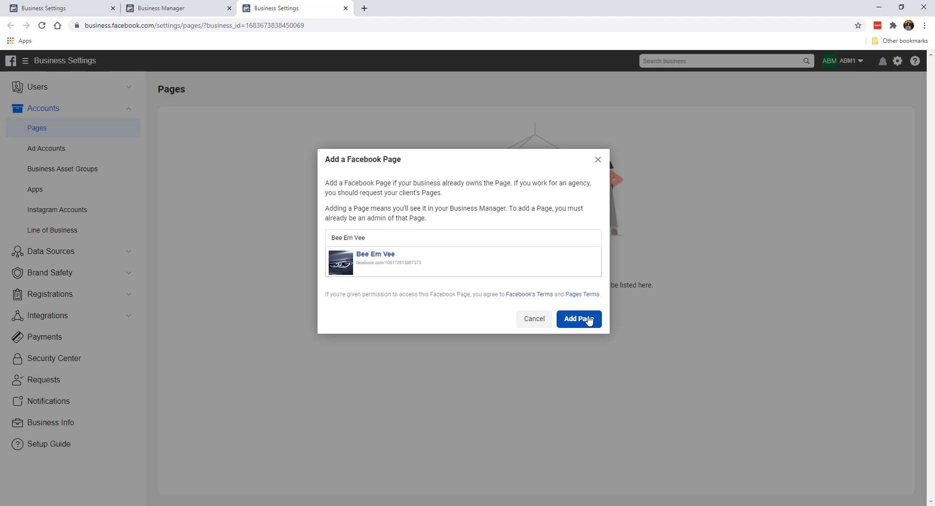
Close the Add a Page dialog without adding Bee Em Vee and choose Create a New Page instead
click(598, 159)
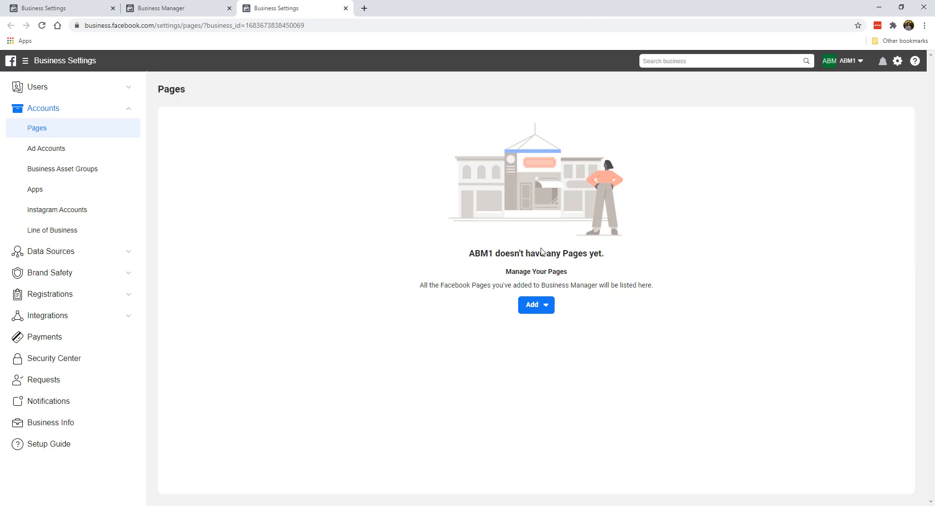
click(535, 314)
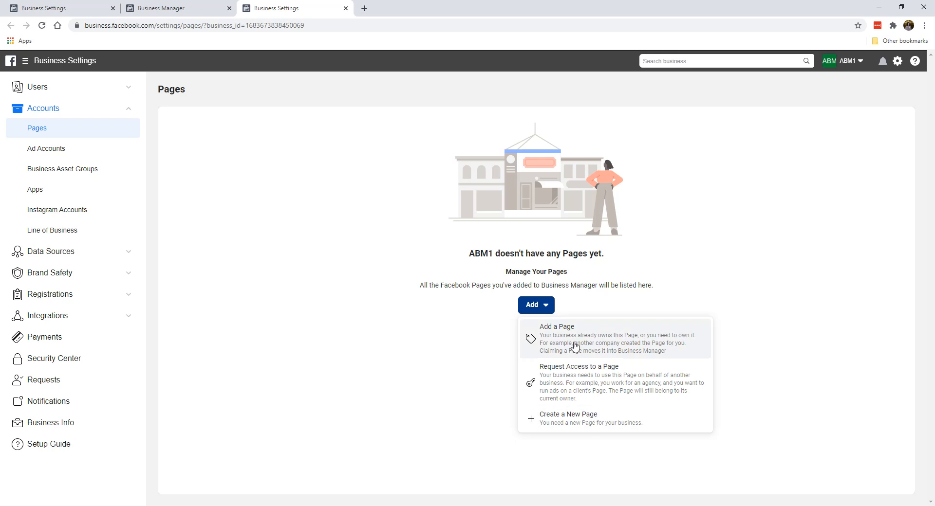
click(561, 423)
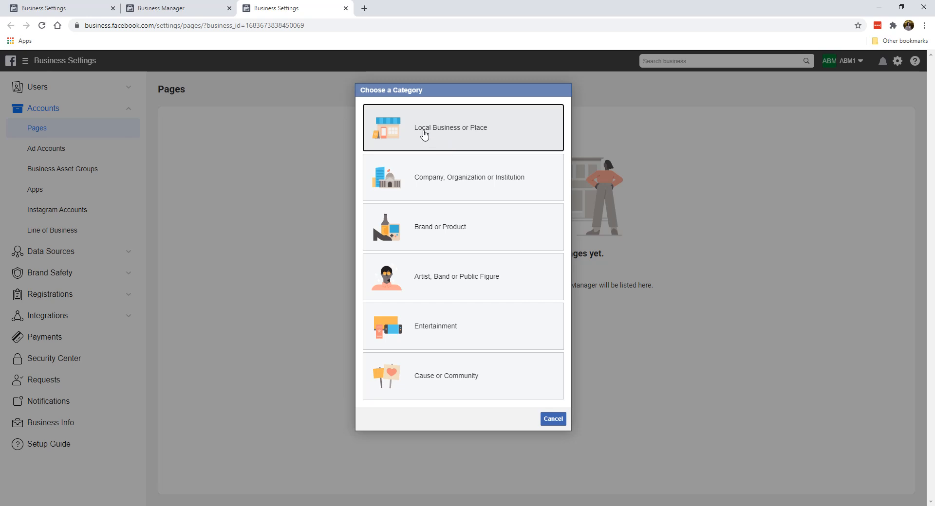
Make the new Page a Brand or Product Page named 'BMW Motorworks'
click(524, 184)
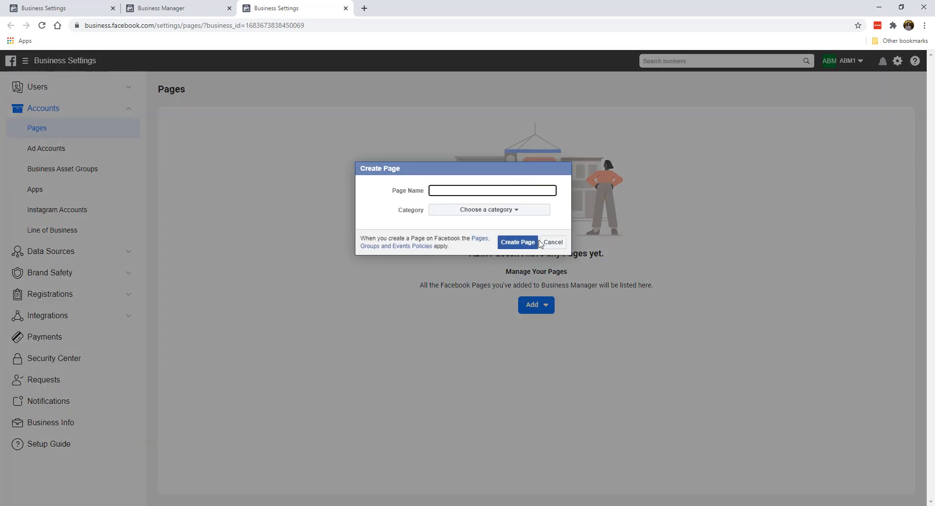
click(549, 243)
click(536, 306)
click(552, 417)
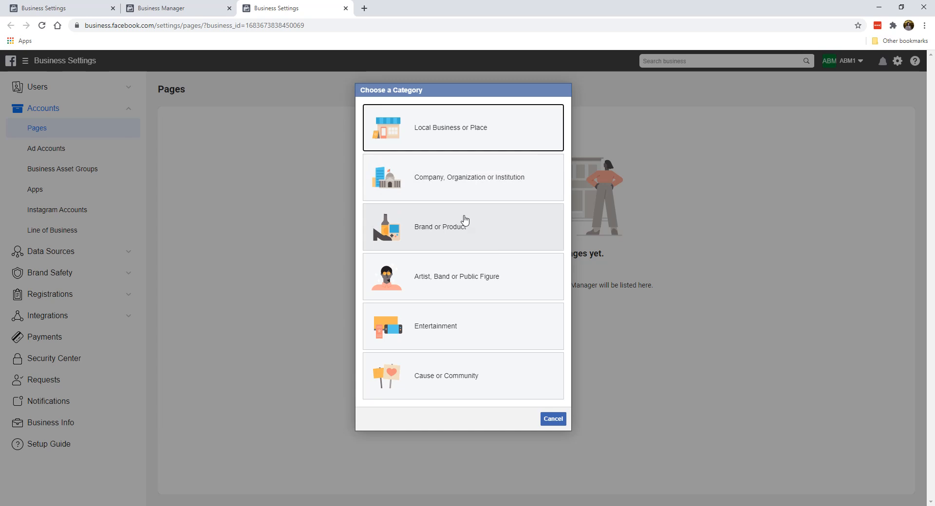
click(440, 215)
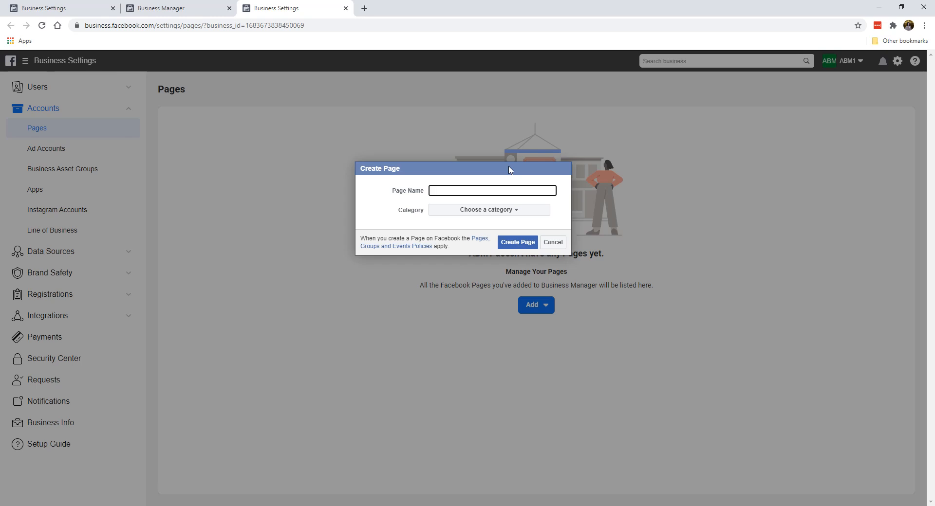
text(BMW Motorworks)
Set the new Page's category to Cars
click(454, 216)
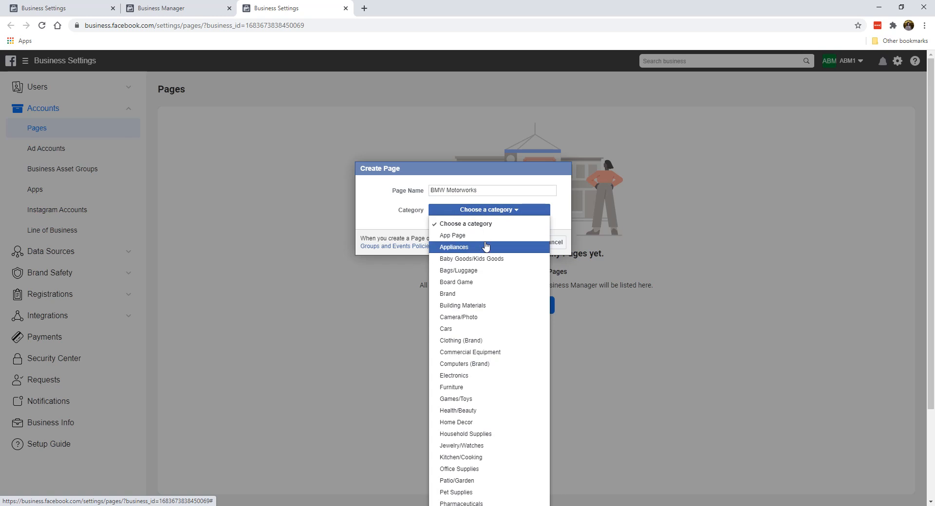
scroll(487, 319, down, 1)
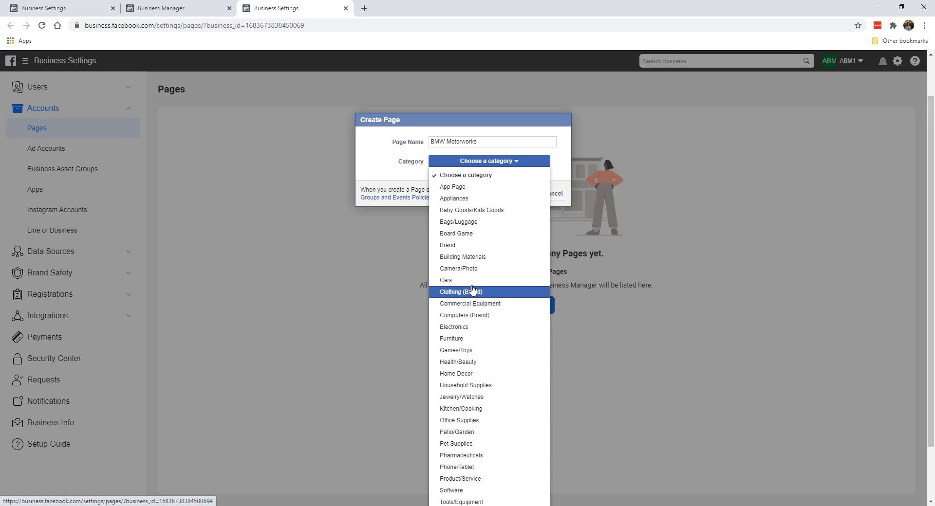
scroll(475, 254, down, 1)
scroll(484, 326, down, 1)
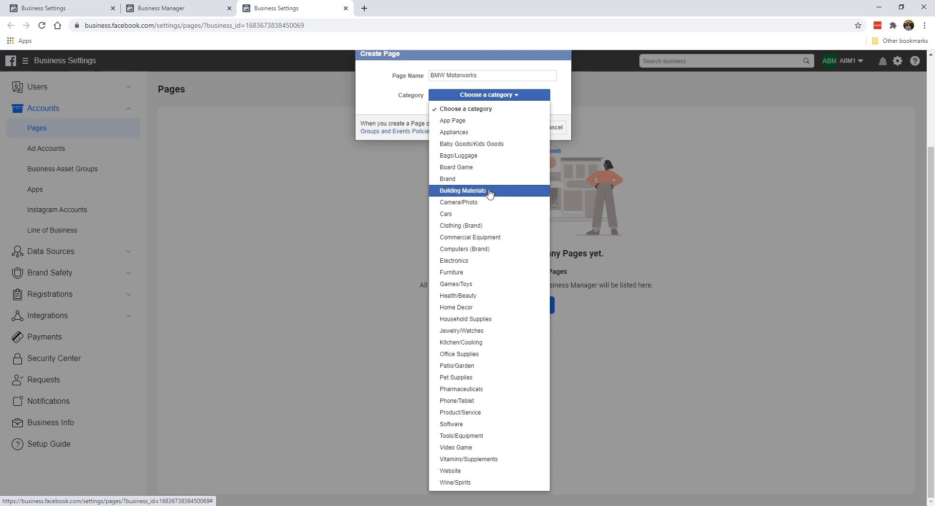
click(493, 214)
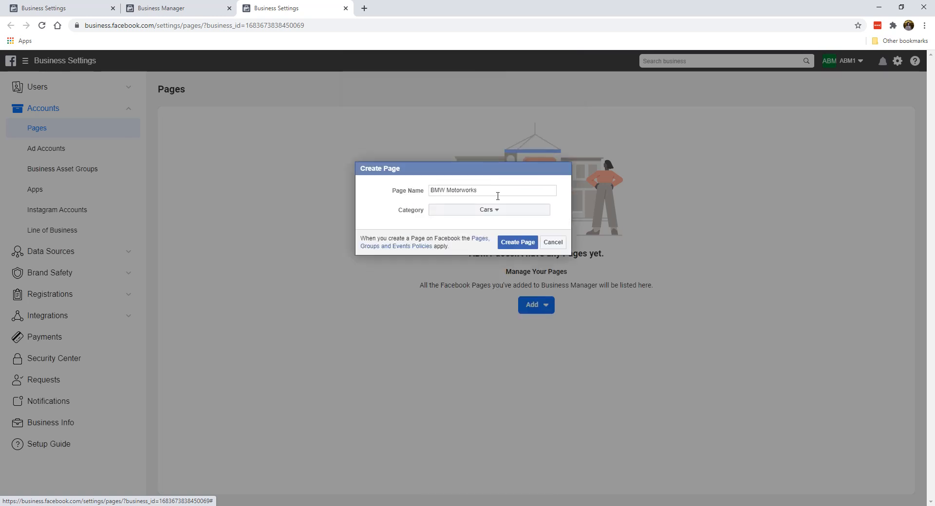
Create the BMW Motorworks Page so it is listed under the business's Pages, owned by ABM1
click(516, 247)
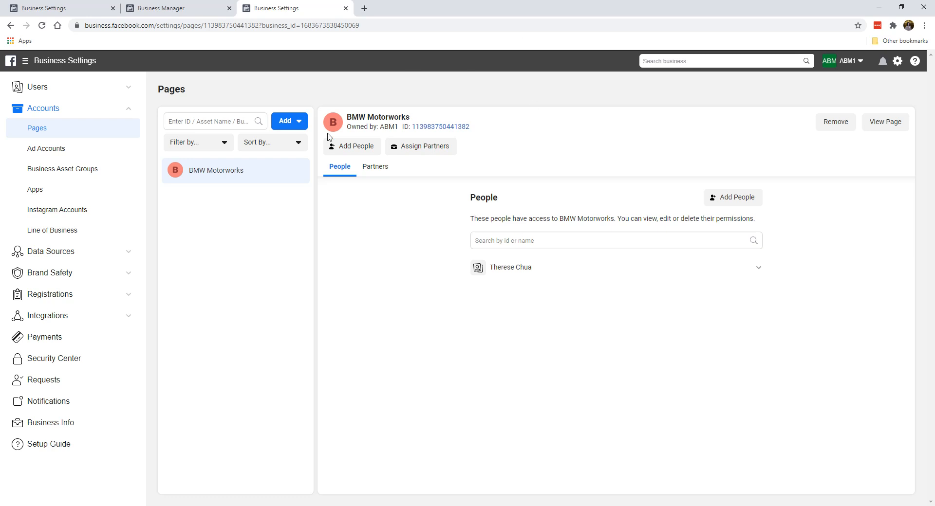
View the new Page and dismiss the Making Page Management Easier and Add More Information banners
click(881, 125)
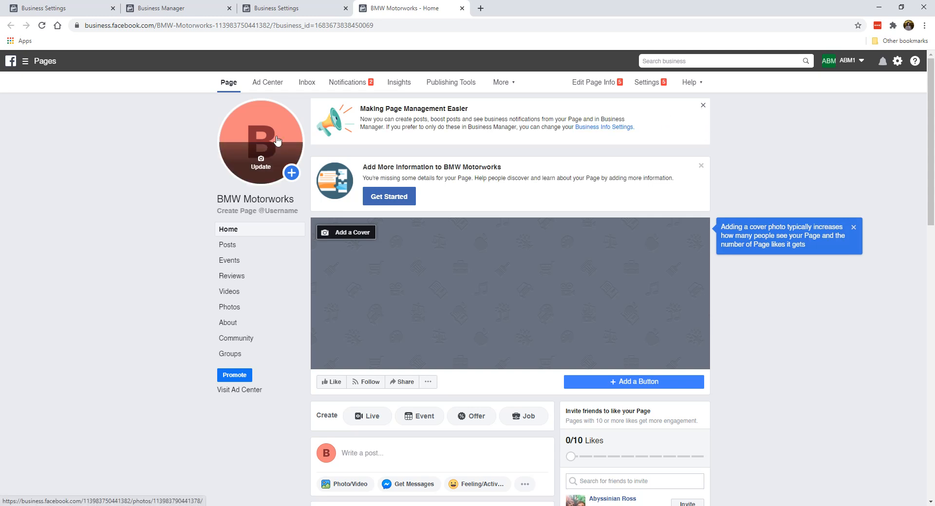
mouse_move(282, 142)
click(701, 106)
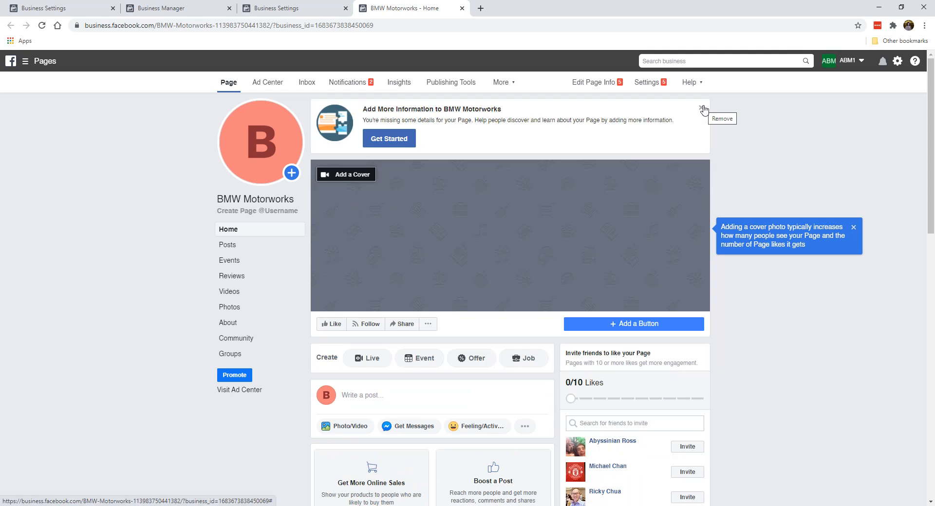
click(702, 107)
Dismiss the cover-photo tip and close the profile picture update options without changing anything
mouse_move(271, 138)
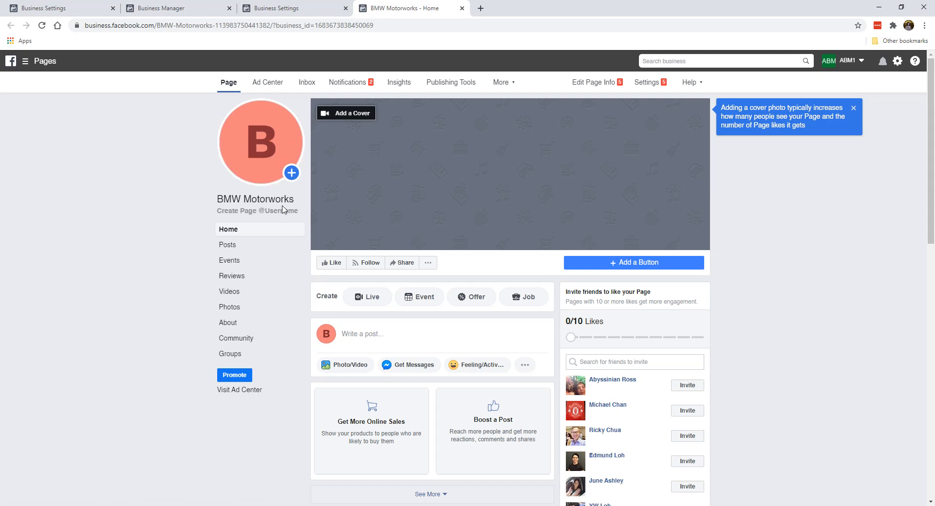
scroll(523, 203, down, 5)
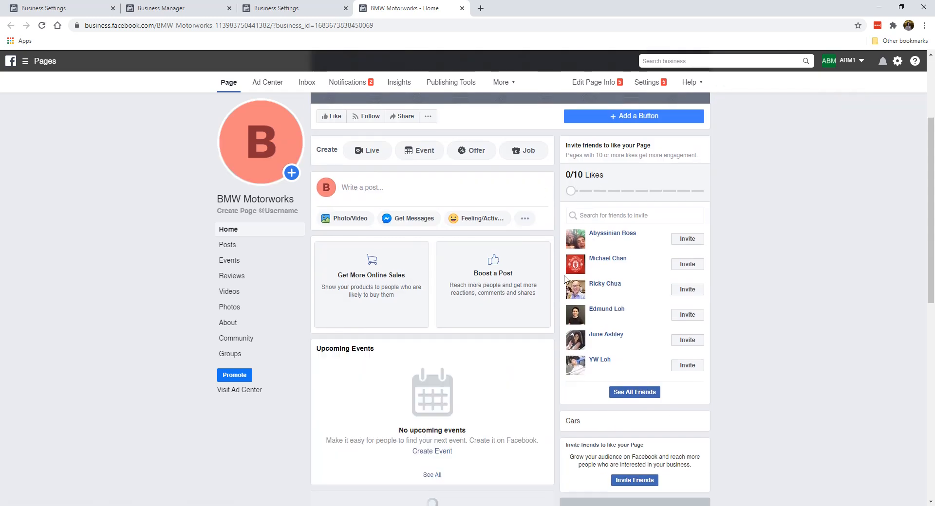
scroll(485, 274, up, 5)
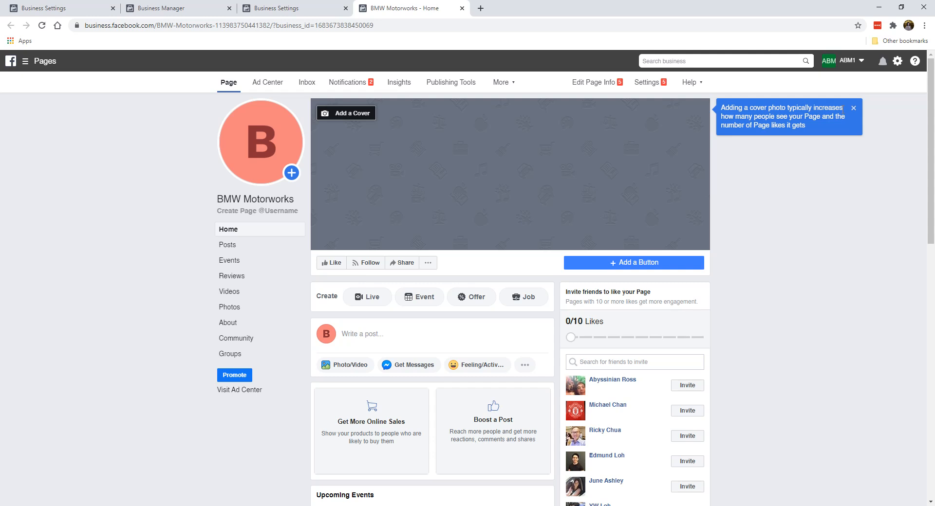
click(853, 108)
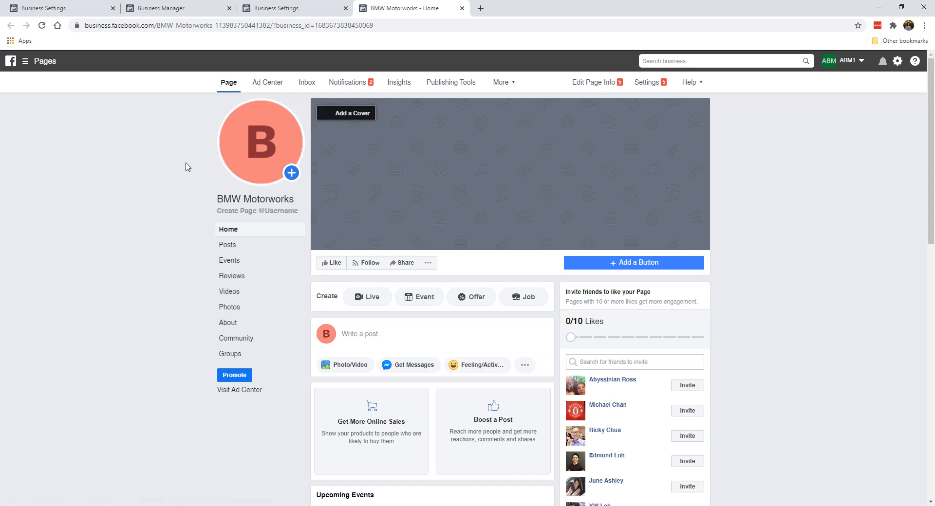
mouse_move(256, 173)
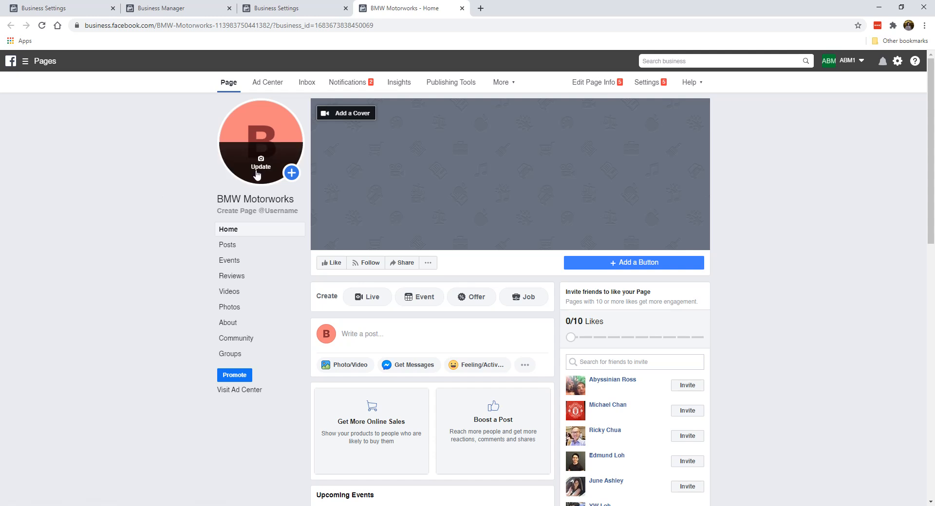
click(261, 161)
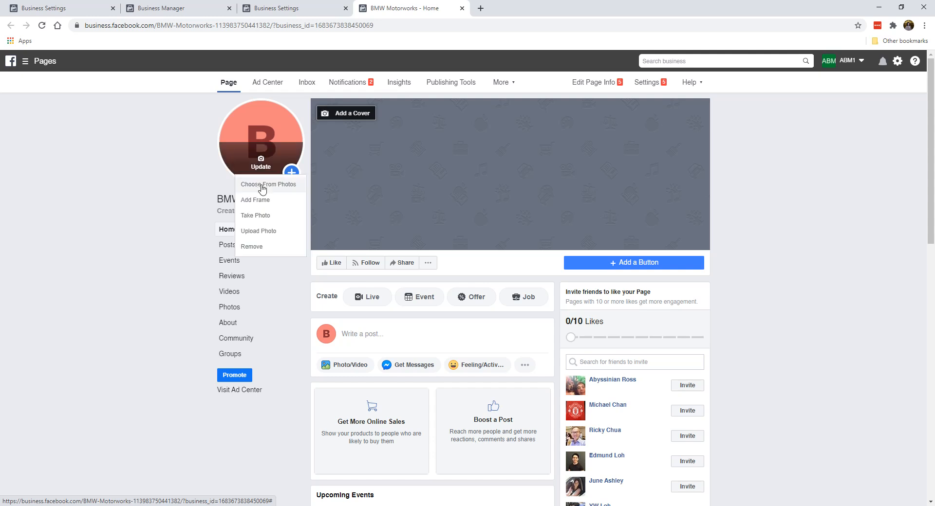
click(118, 168)
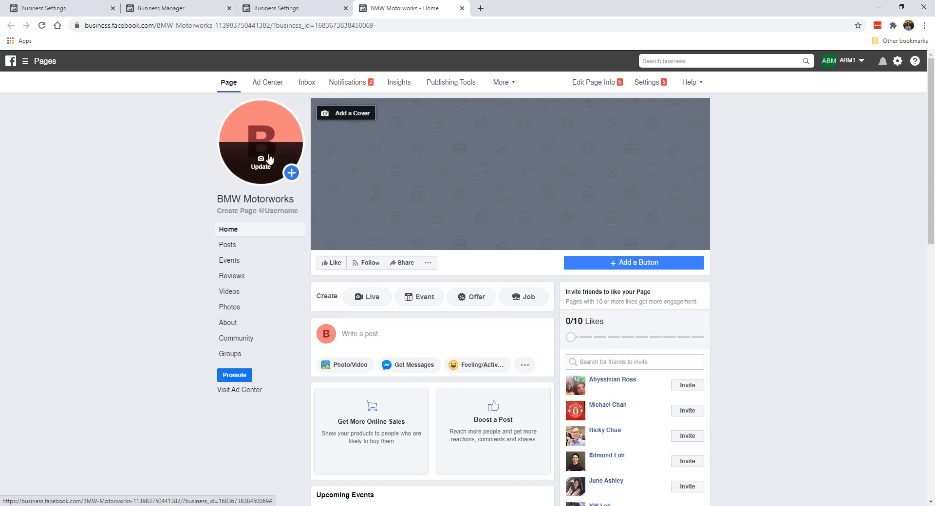
In a new browser tab, search Google Images for 'bmw'
click(480, 8)
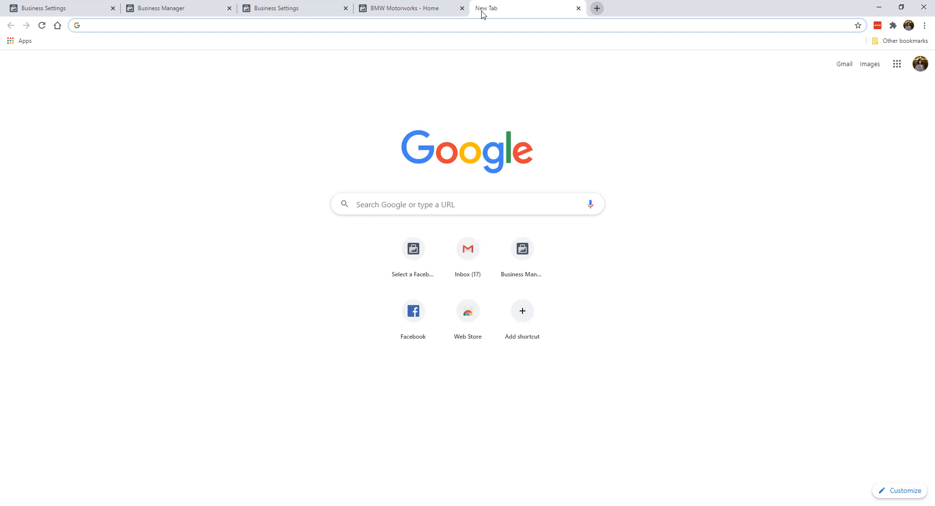
text(bmw)
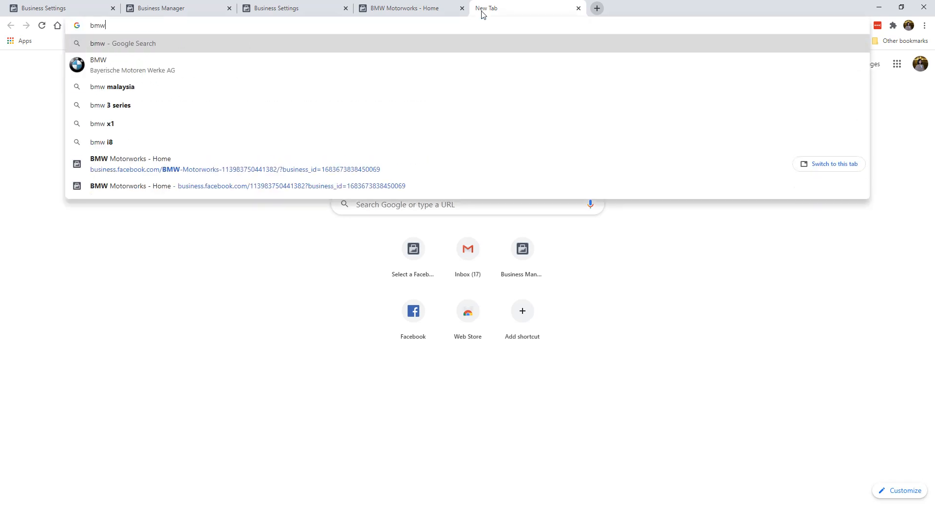
key(Return)
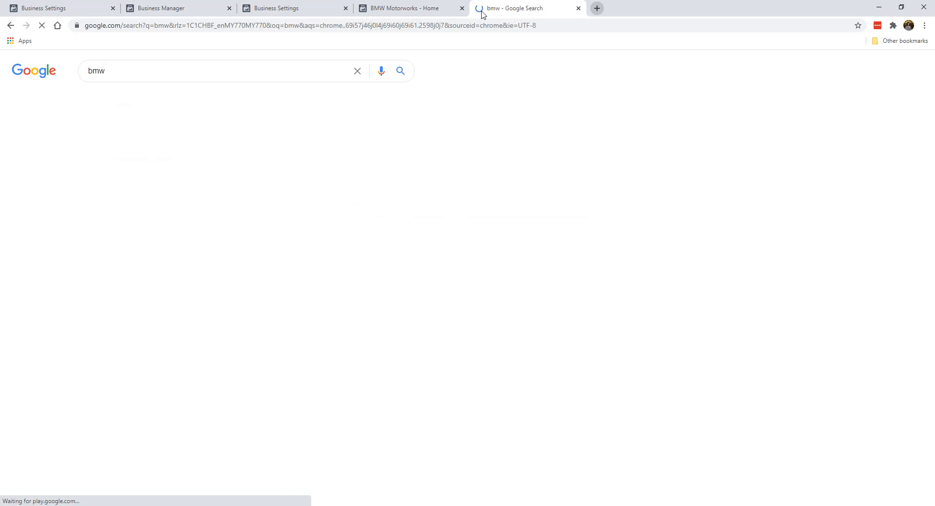
click(139, 98)
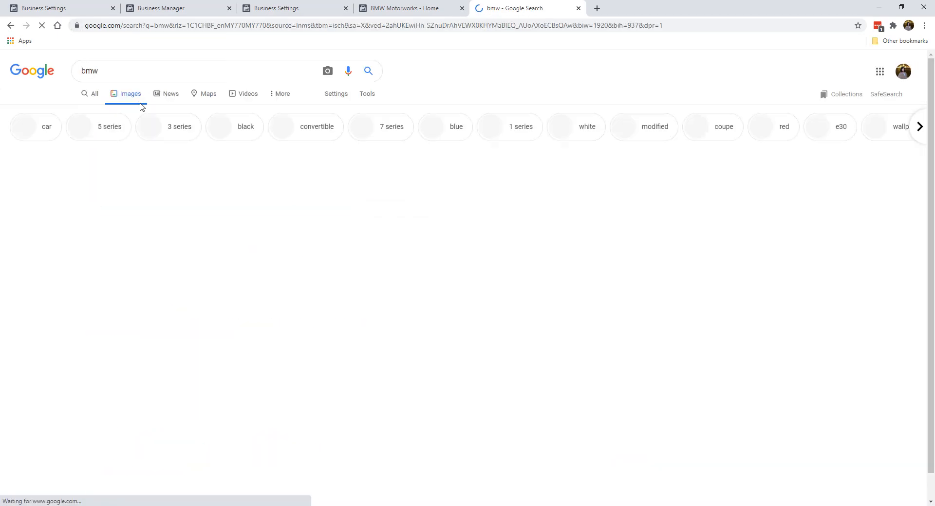
Save the blue G28 BMW 3 Series Li photo to the Desktop as a JPEG
click(591, 207)
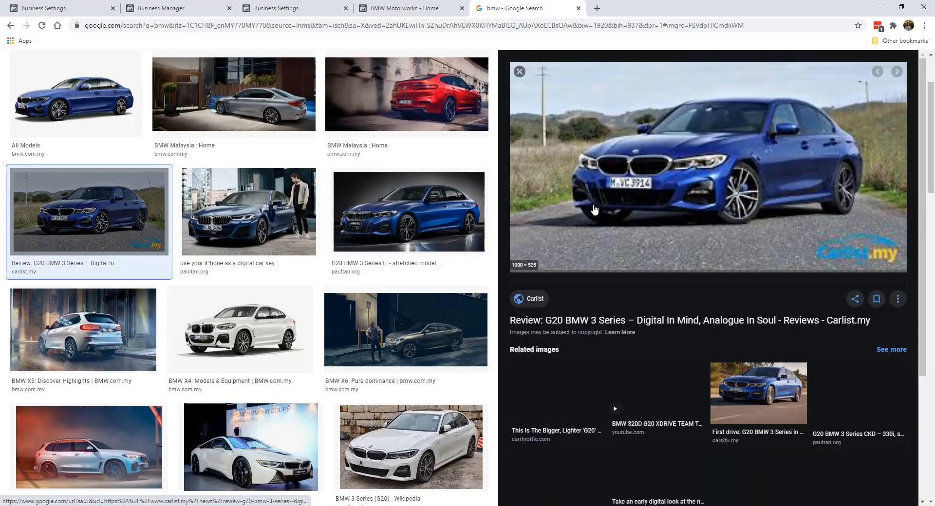
click(409, 212)
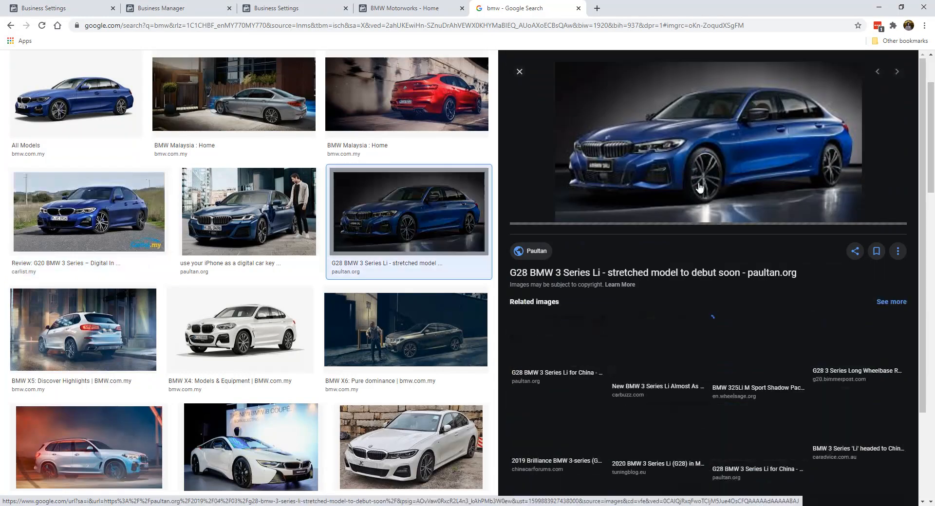
right_click(712, 160)
click(739, 257)
click(333, 269)
key(BackSpace)
key(BackSpace)
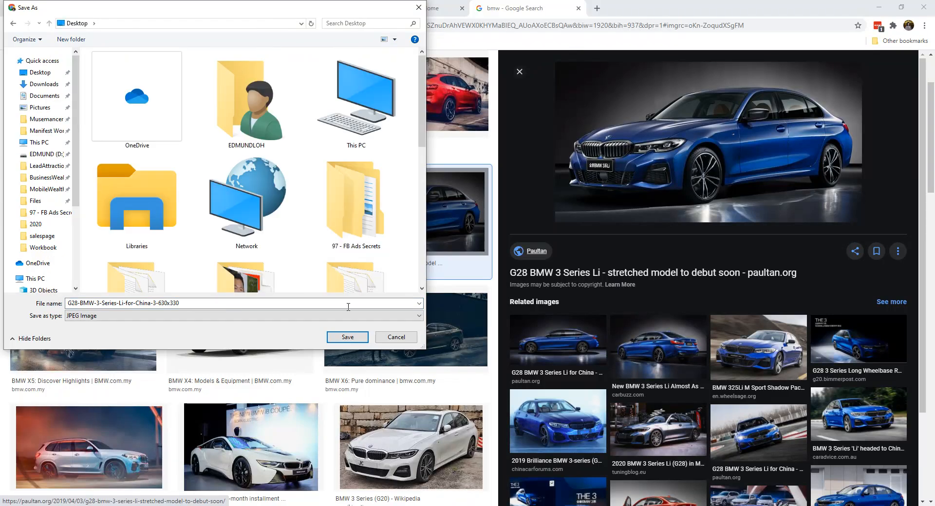
click(348, 337)
Upload the G28 BMW image as the profile picture, cropped and zoomed on the car's front, and save
click(409, 9)
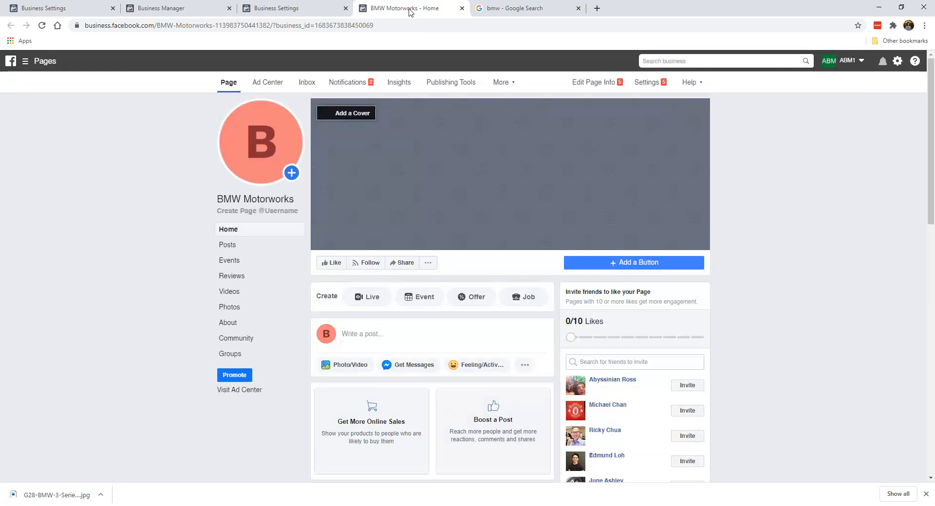
click(261, 159)
click(298, 232)
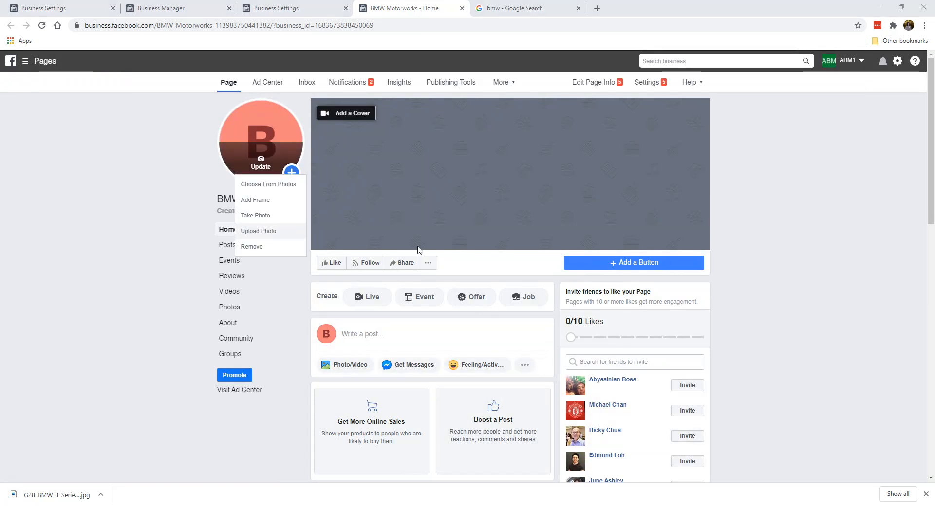
click(235, 254)
double_click(236, 254)
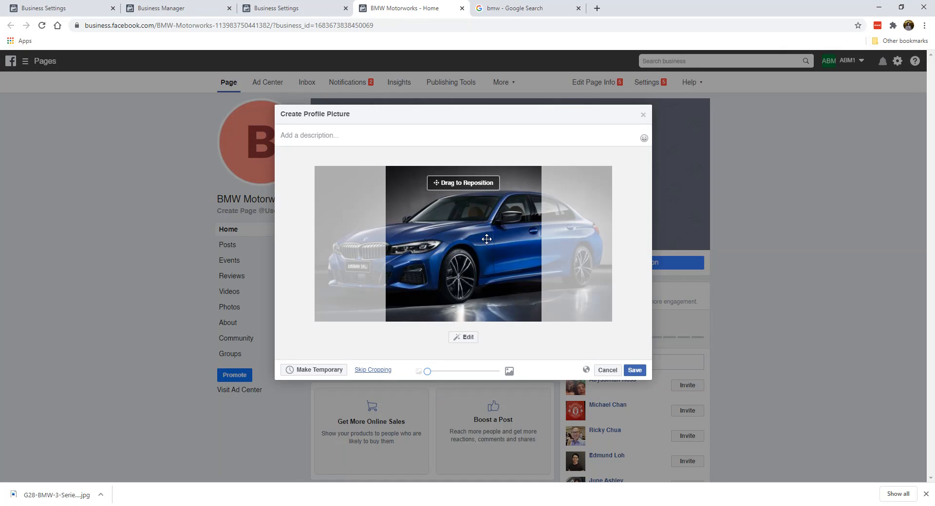
drag(486, 239, 541, 267)
mouse_move(428, 371)
mouse_down()
mouse_move(487, 373)
mouse_move(427, 373)
mouse_up()
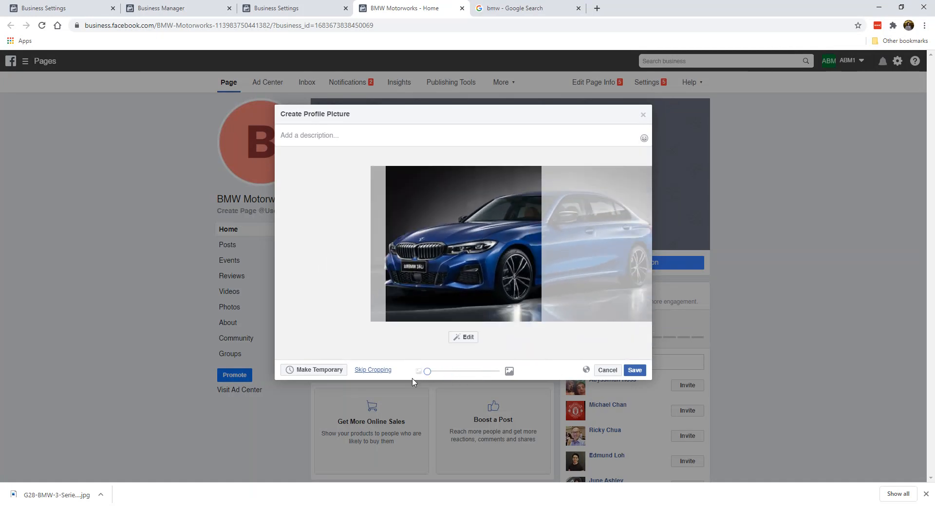
drag(480, 278, 486, 279)
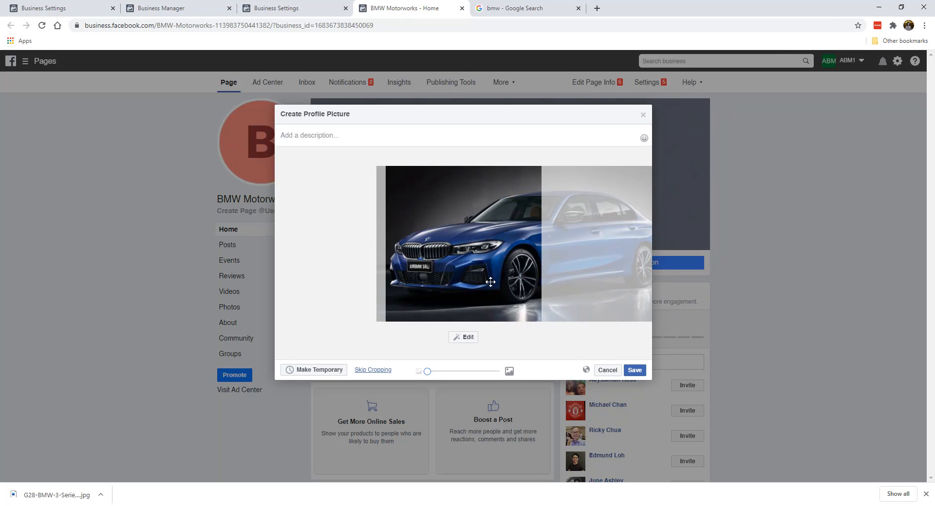
click(635, 371)
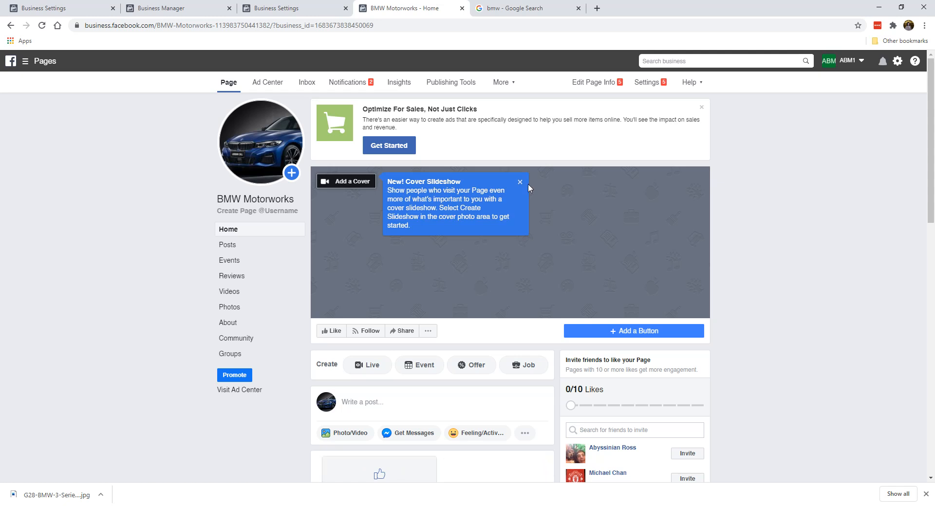
Dismiss the Cover Slideshow tip, then find and save the side-view G28 BMW 3 Series Li photo
click(520, 182)
click(487, 8)
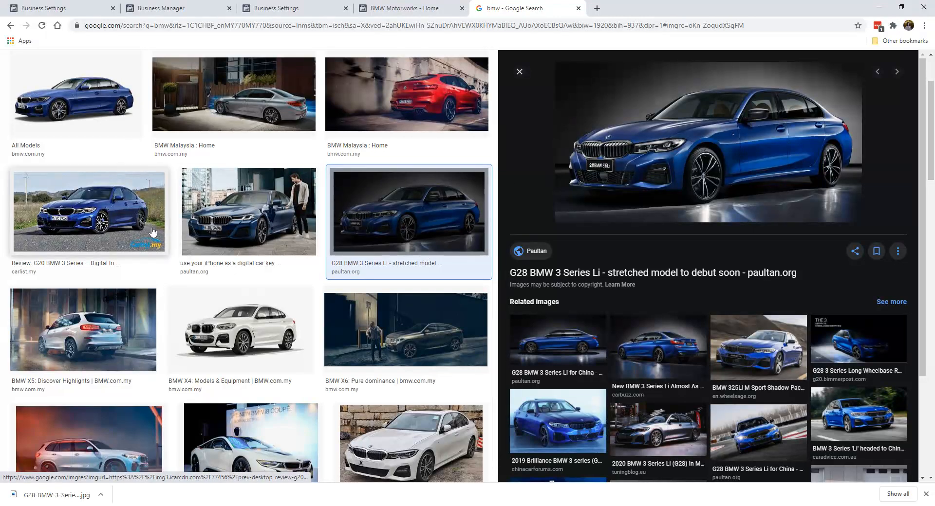
scroll(382, 350, down, 3)
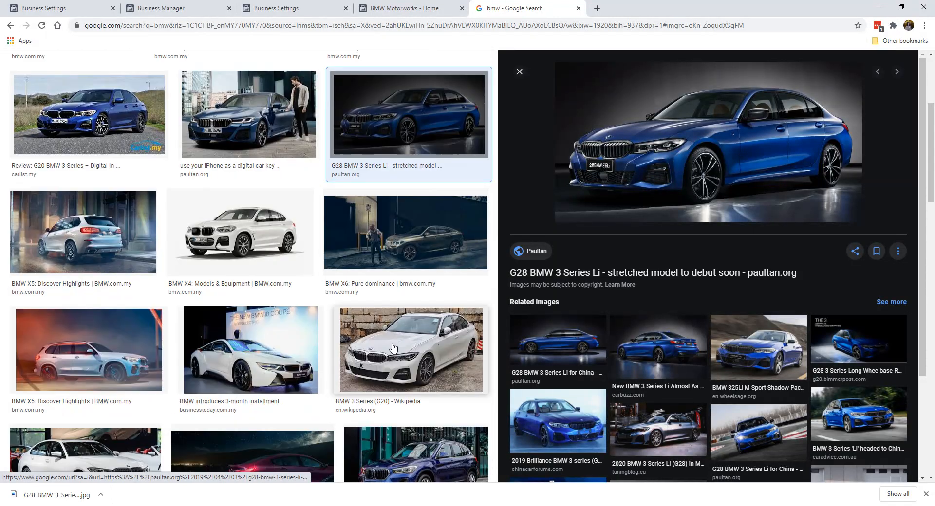
click(749, 359)
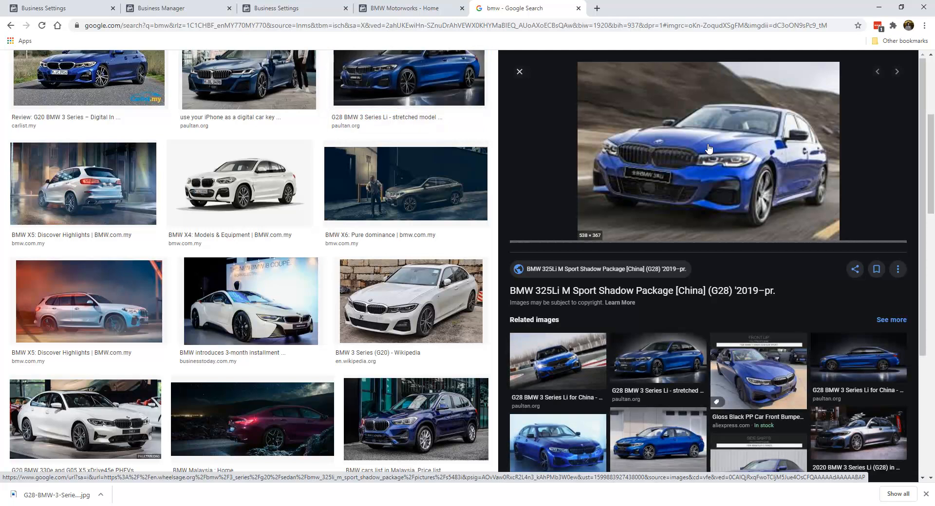
click(668, 358)
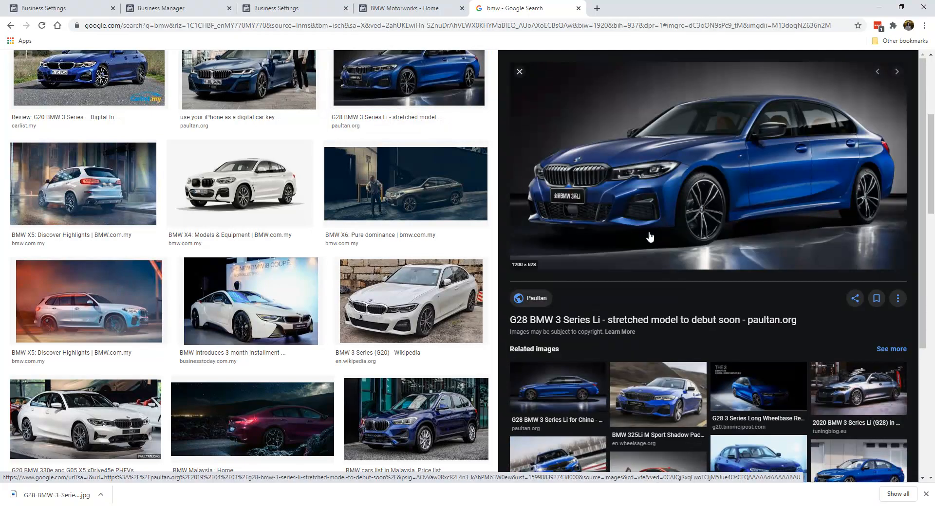
click(567, 399)
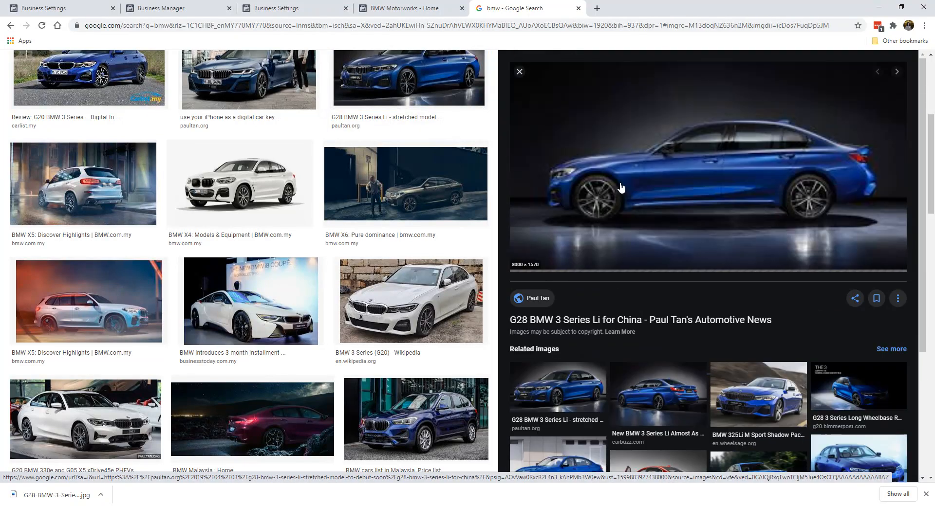
right_click(630, 195)
click(661, 288)
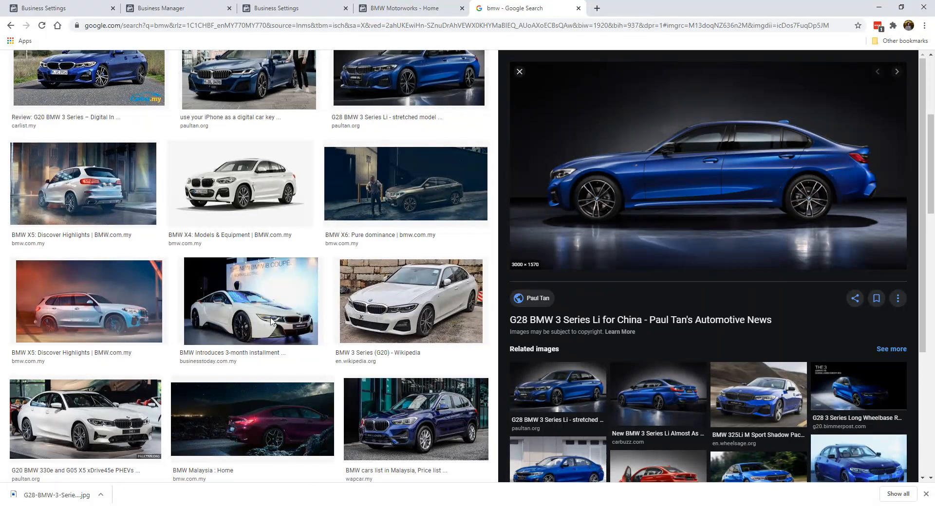
click(345, 337)
Upload the side-view BMW image as the Page cover, reposition it so the car sits higher, and save
click(404, 7)
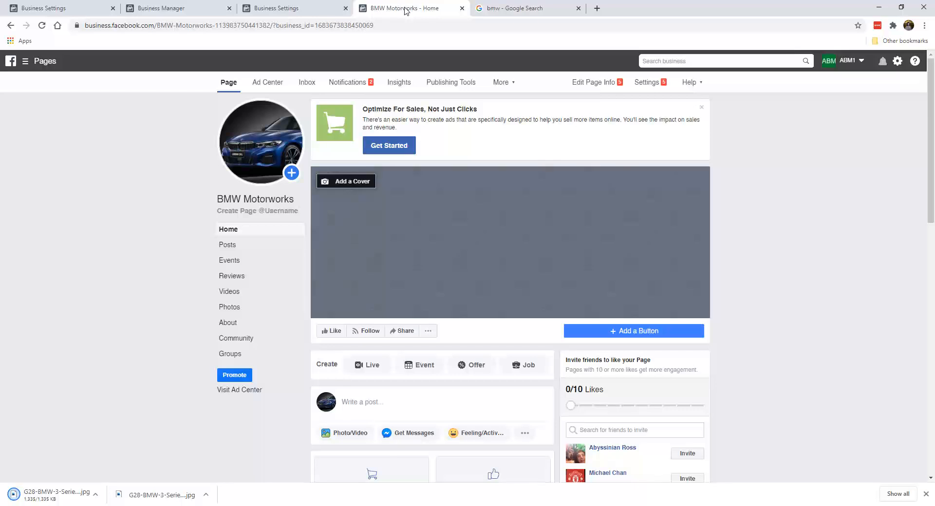
click(362, 182)
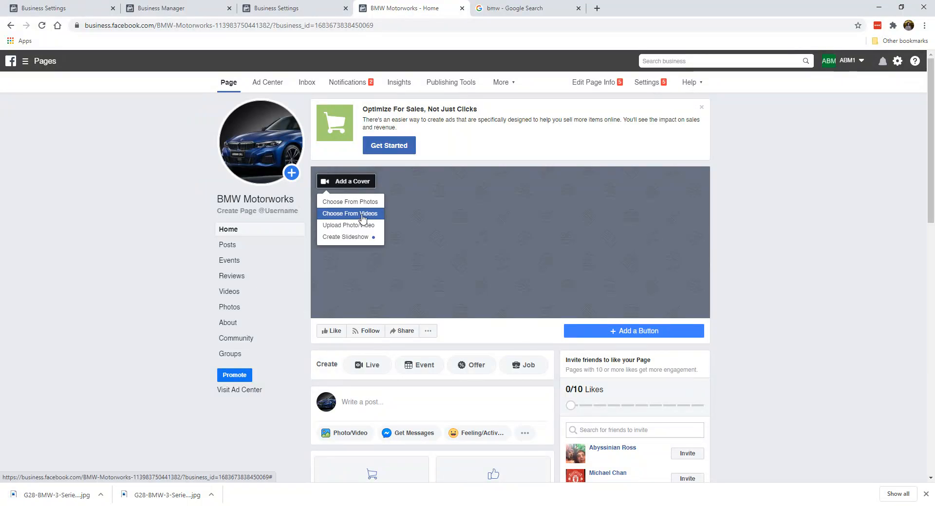
click(346, 204)
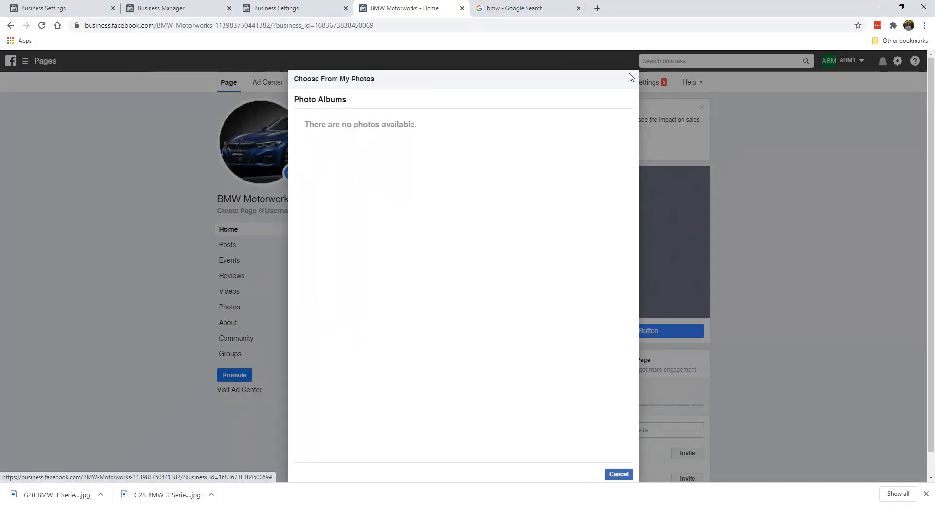
click(630, 82)
click(345, 182)
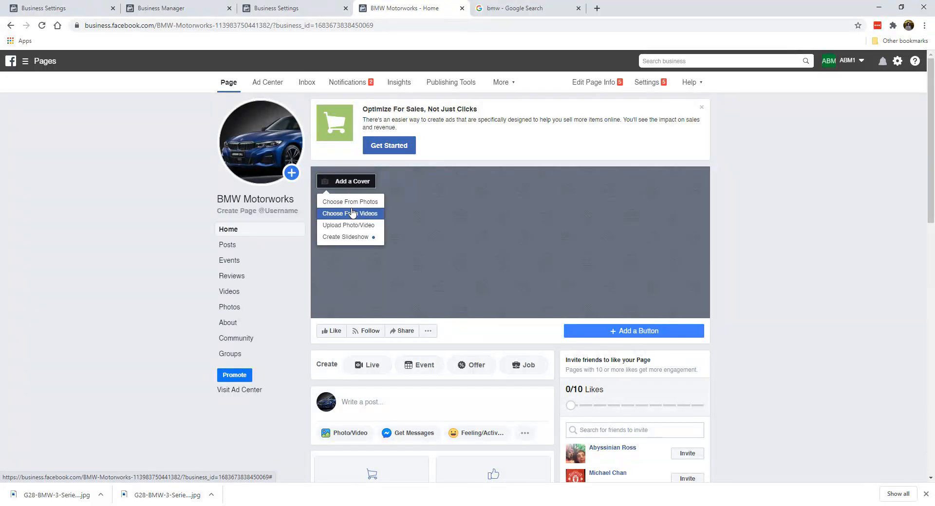
click(368, 225)
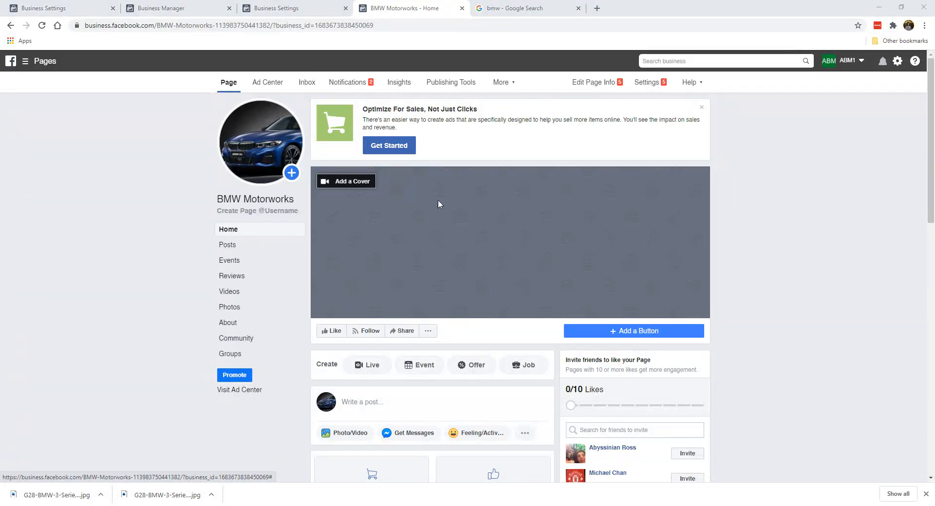
scroll(376, 242, down, 3)
double_click(227, 204)
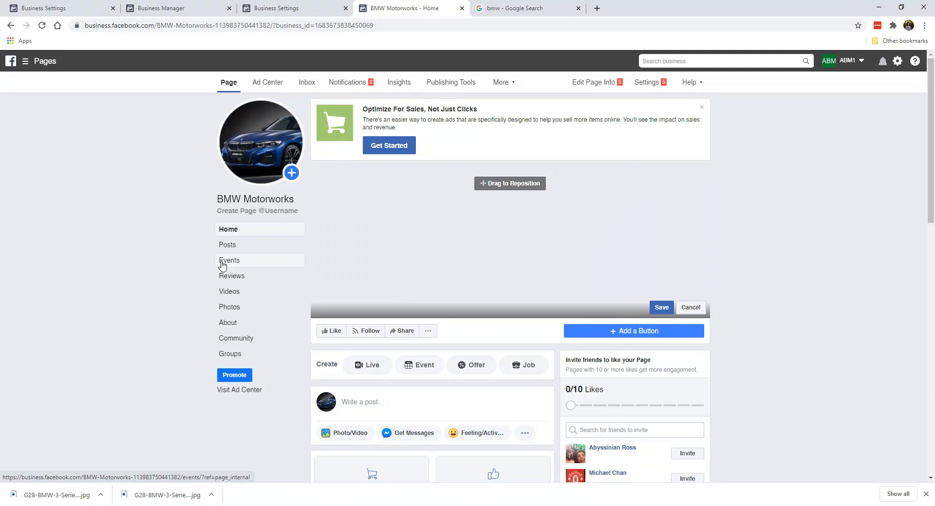
drag(452, 198, 459, 226)
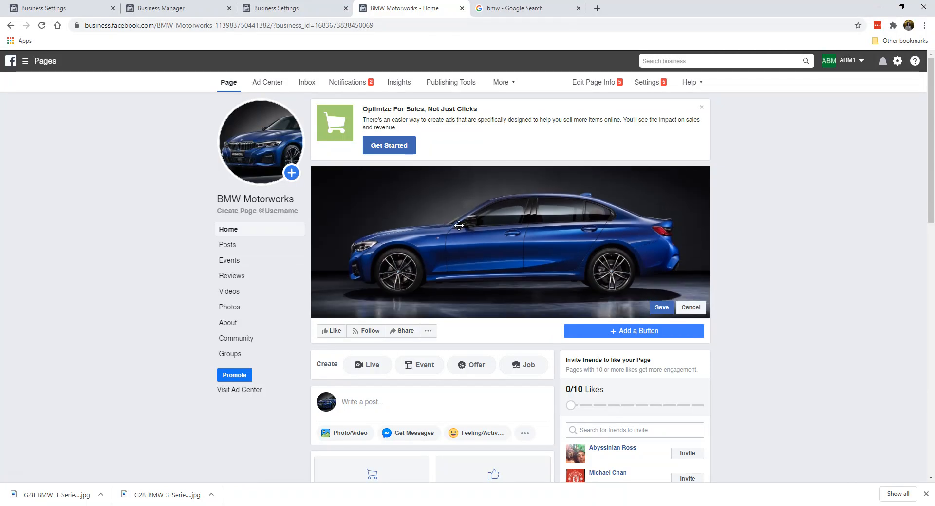
click(659, 311)
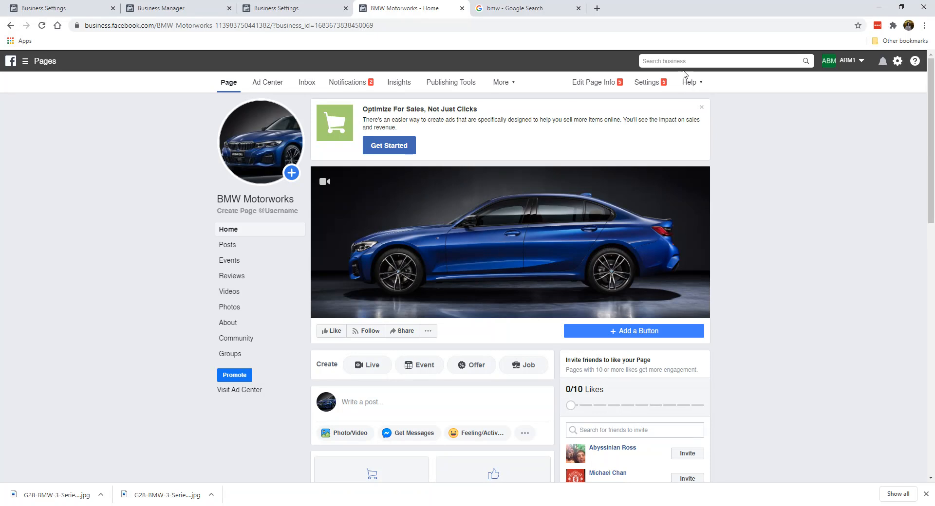
Dismiss the Optimize For Sales banner so the blue BMW cover photo heads the Page
click(701, 108)
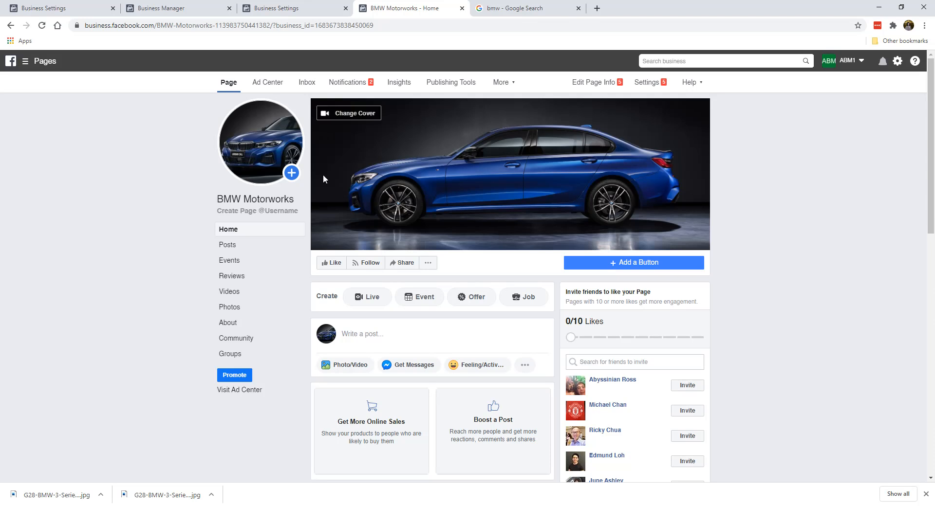
mouse_move(239, 180)
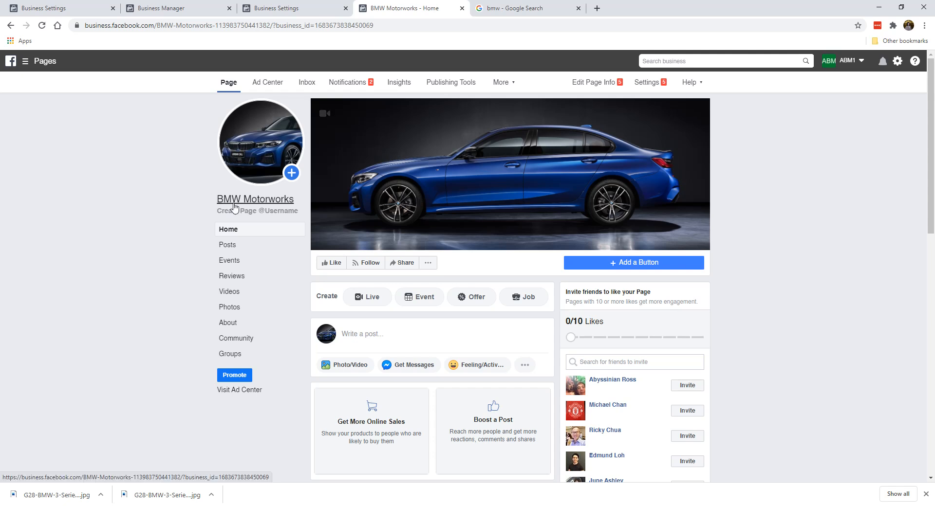
Start a Page username, entering bmwmotorworks and trying a dot between motor and works
click(273, 213)
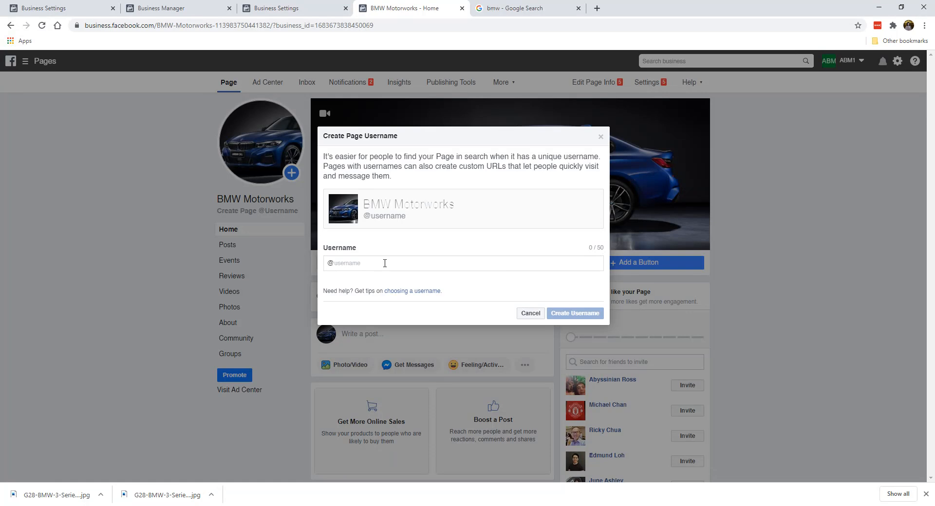
text(bmwmotorworks)
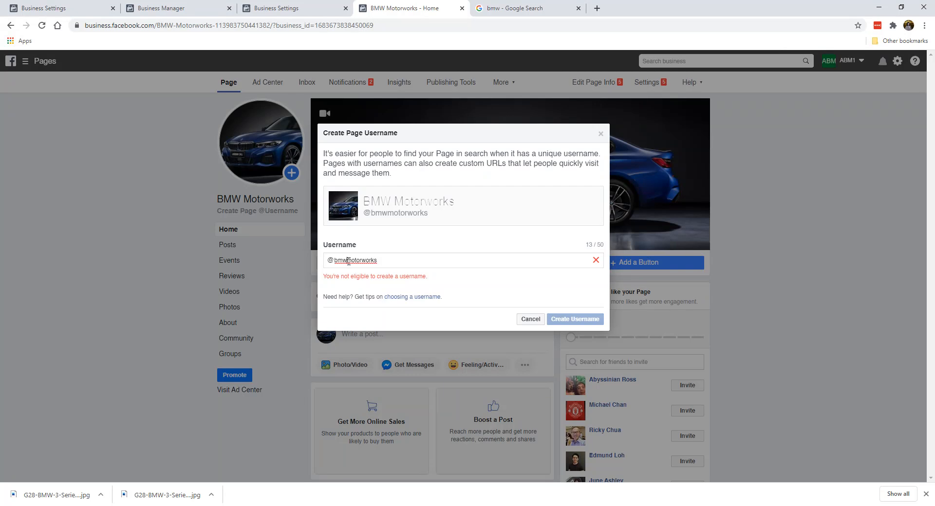
text(.)
click(364, 260)
text(.)
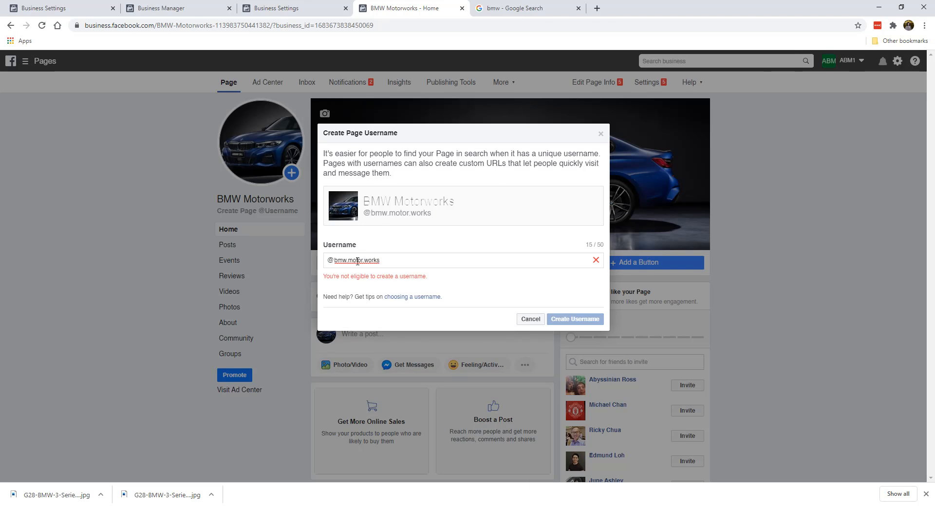
Replace the username text with a 'motorworkspage' version, close the dialog and the Google tab
drag(344, 261, 463, 263)
text(w)
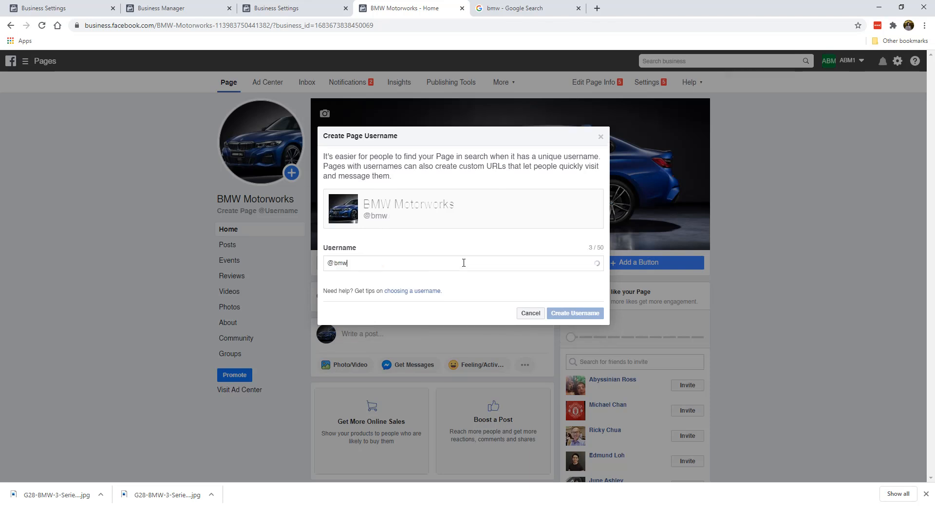
text(motorworkspage)
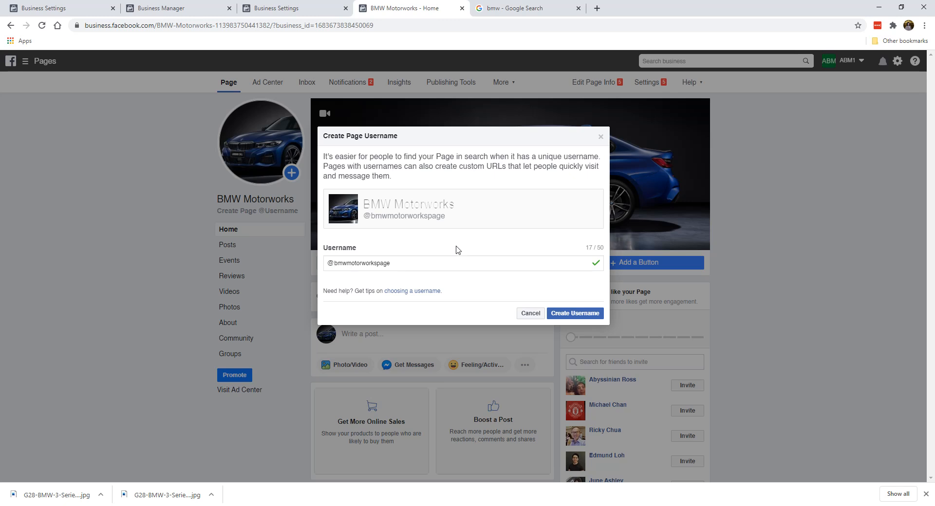
click(575, 313)
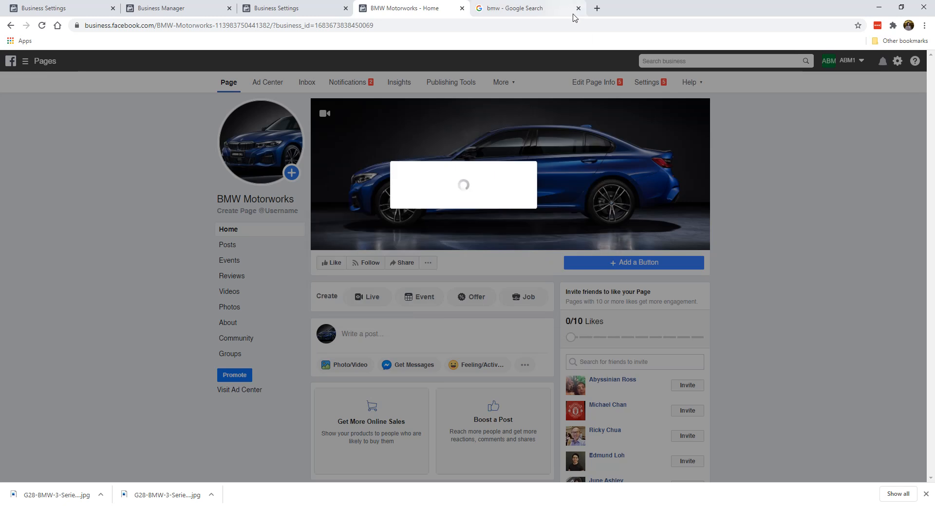
click(579, 8)
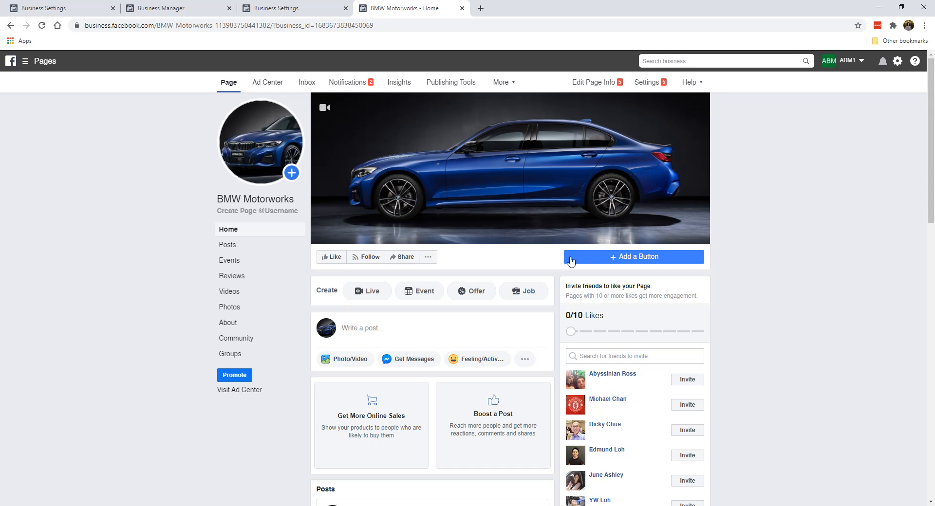
Add a Send Message action button under the cover photo, linked to Messenger
click(619, 261)
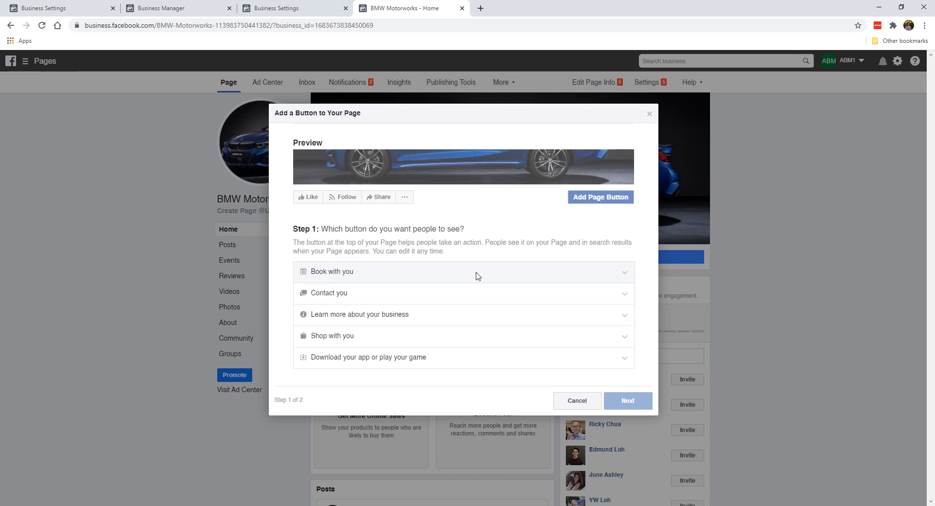
click(369, 295)
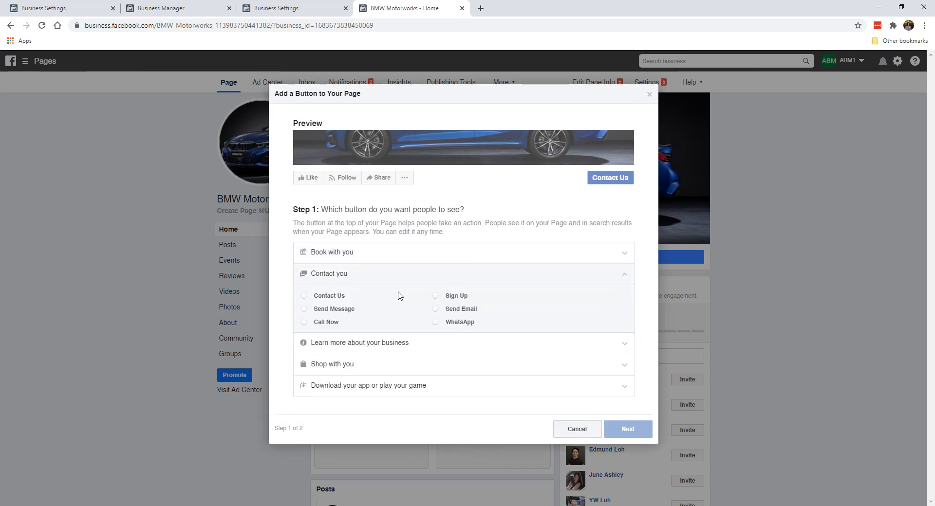
click(334, 309)
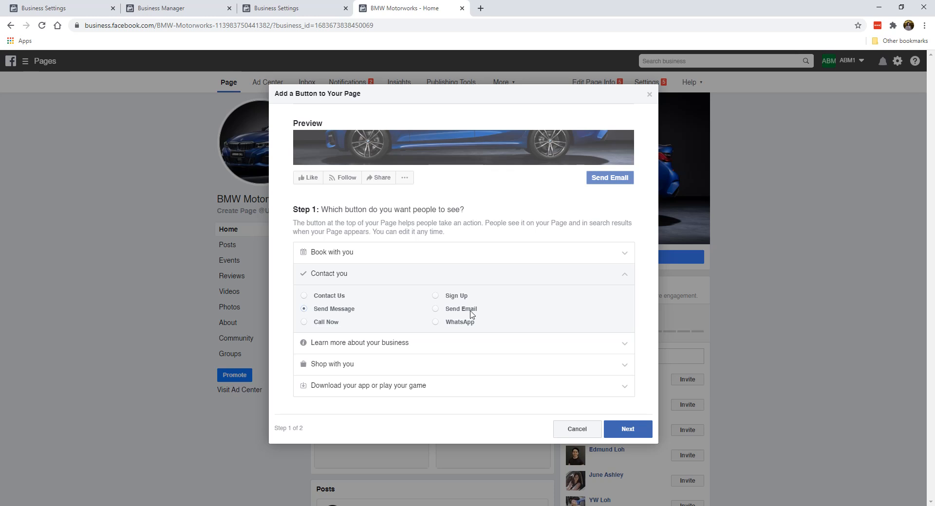
click(627, 428)
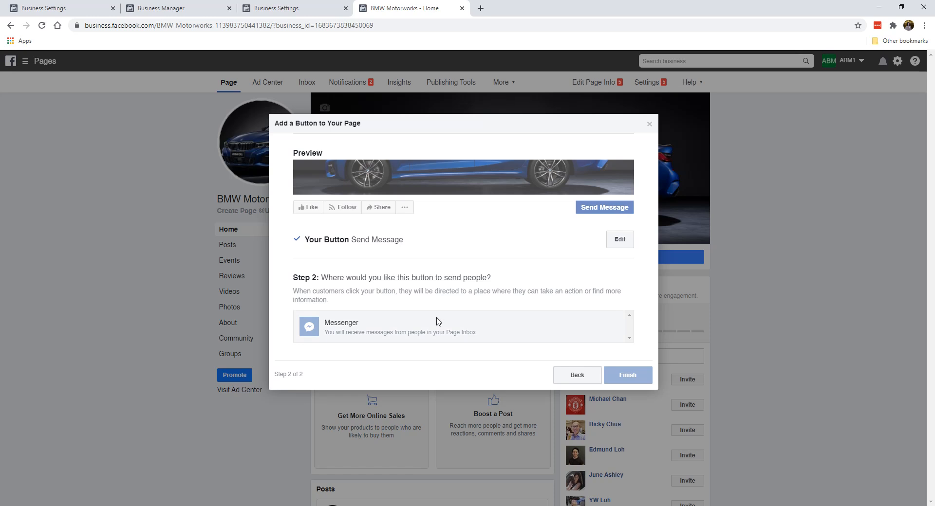
click(416, 331)
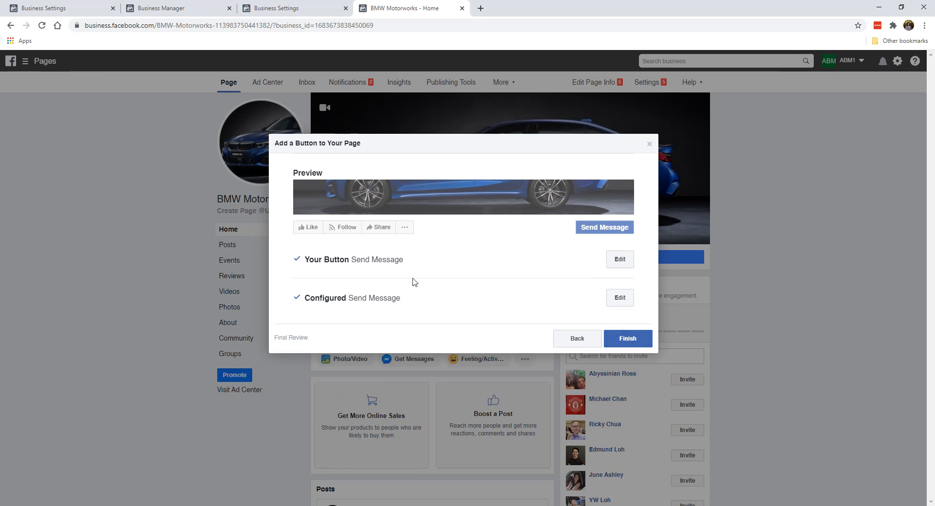
click(648, 341)
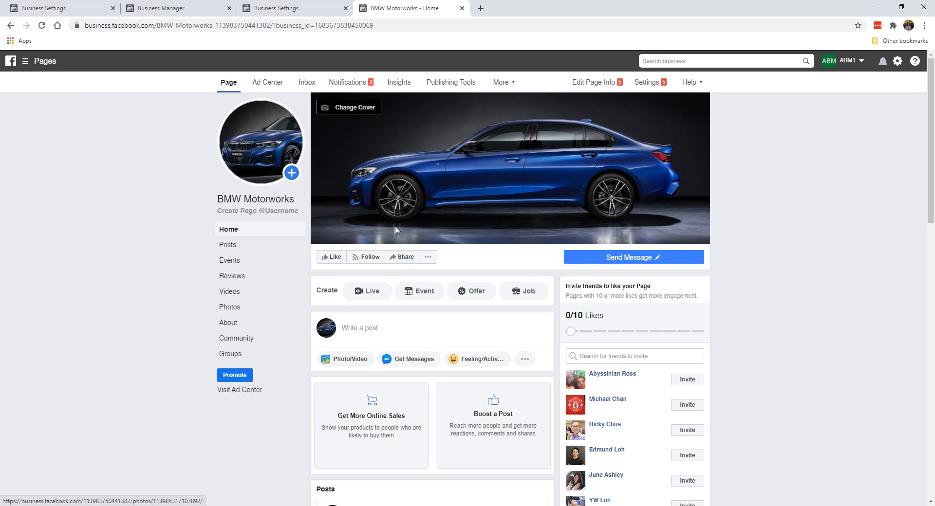
Like the BMW Motorworks Page so it shows Liked and Following
scroll(203, 293, down, 2)
scroll(202, 292, up, 2)
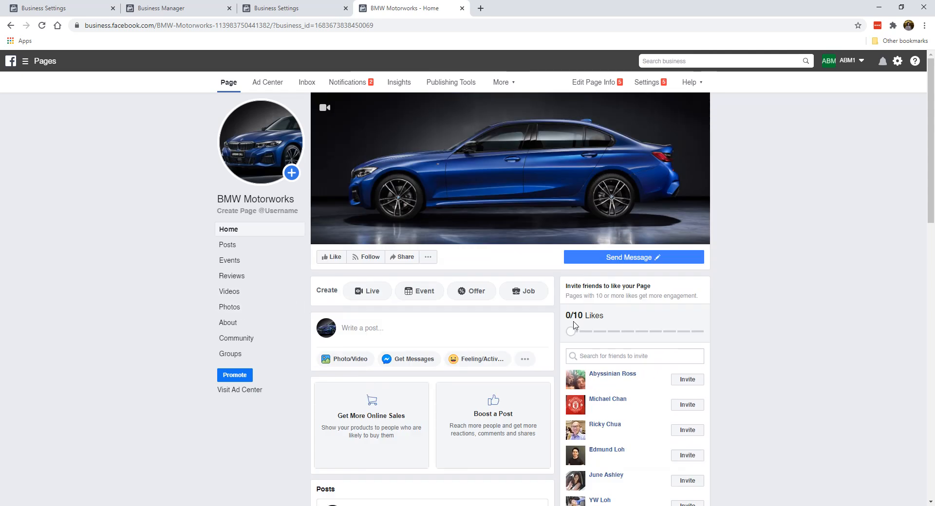
click(328, 262)
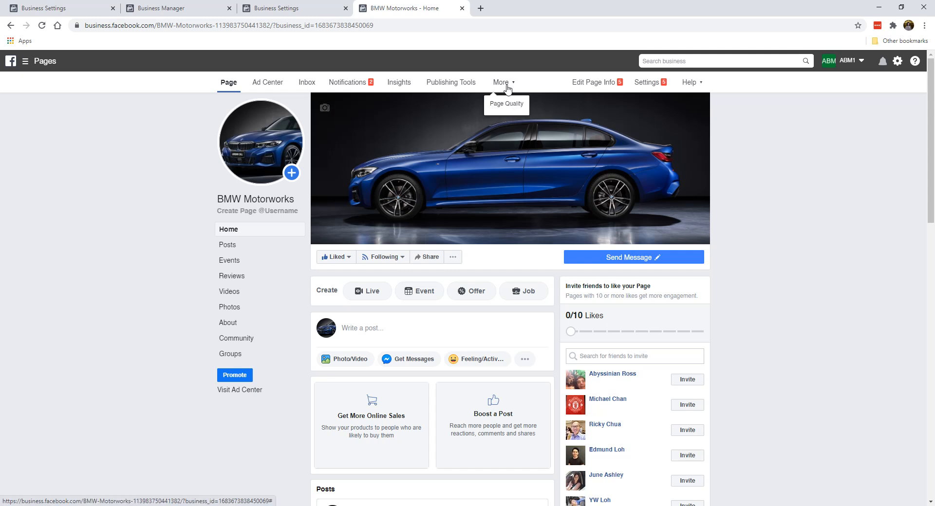
In Page settings, set Post and Story Sharing to Disable Sharing to Stories
click(655, 85)
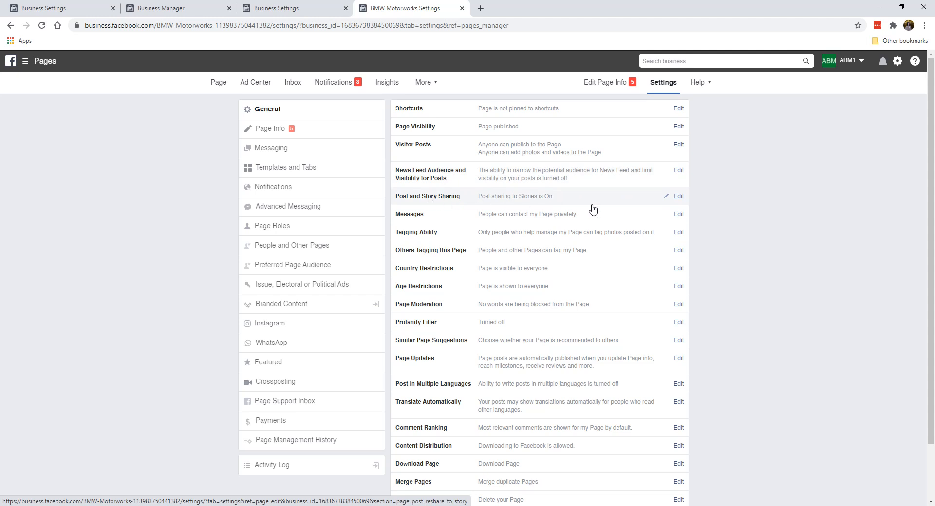
click(676, 200)
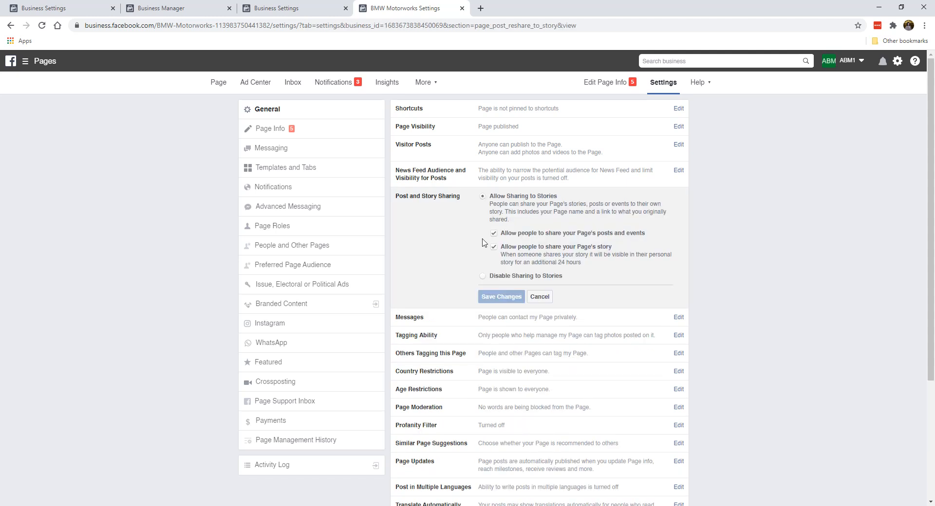
click(483, 277)
click(494, 248)
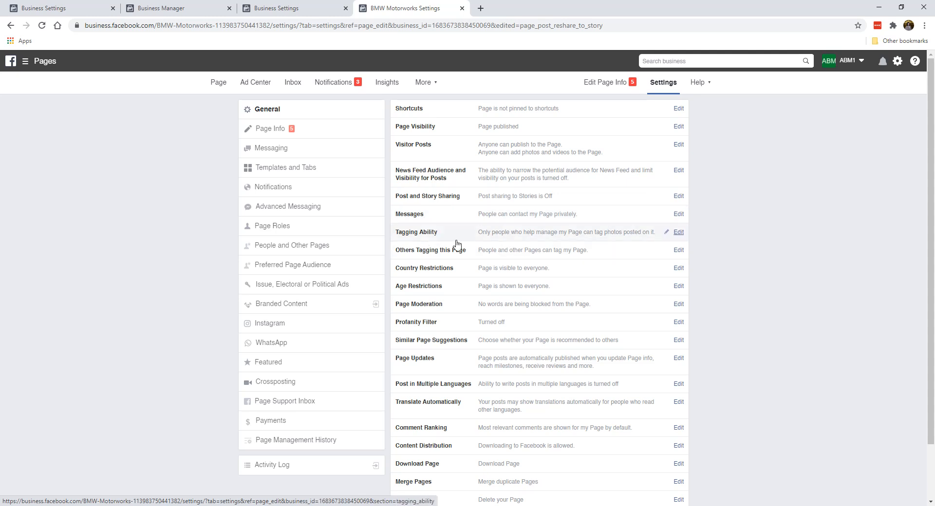
scroll(479, 299, down, 1)
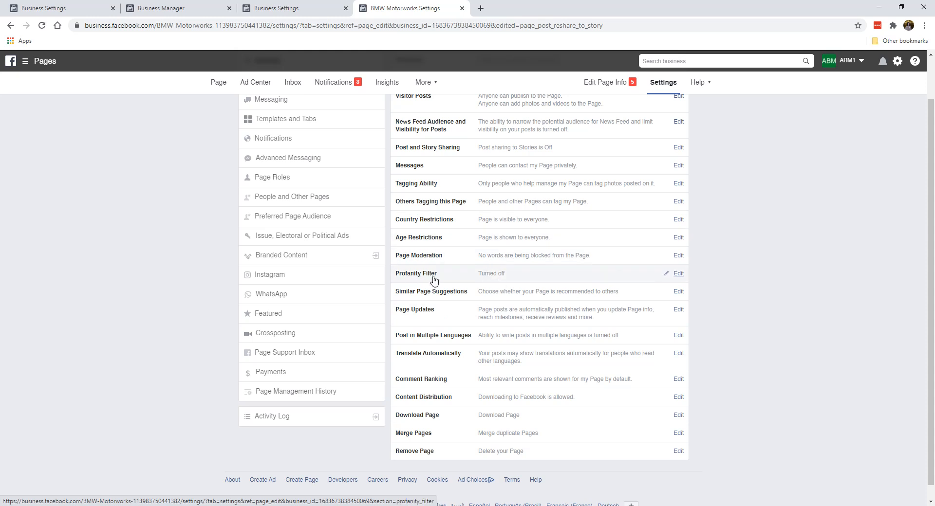
Set the Profanity Filter to Medium and save the change
click(678, 273)
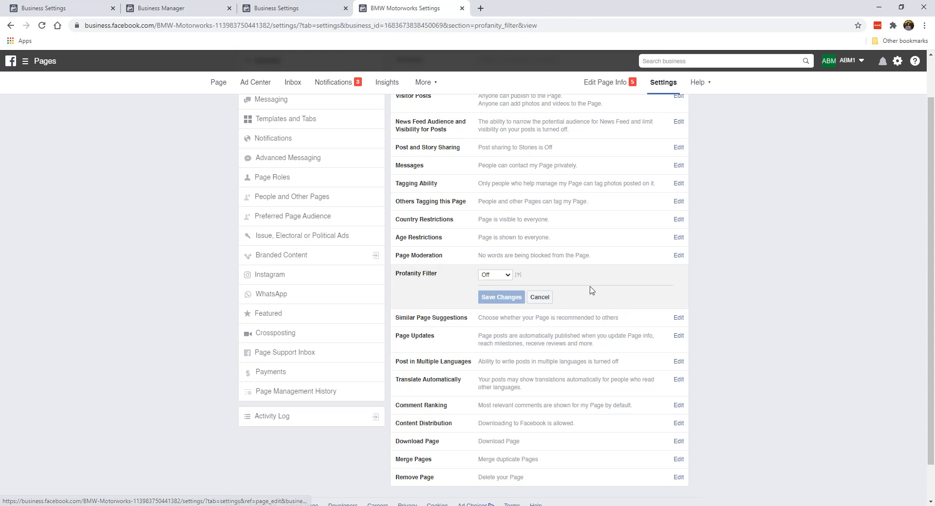
click(503, 275)
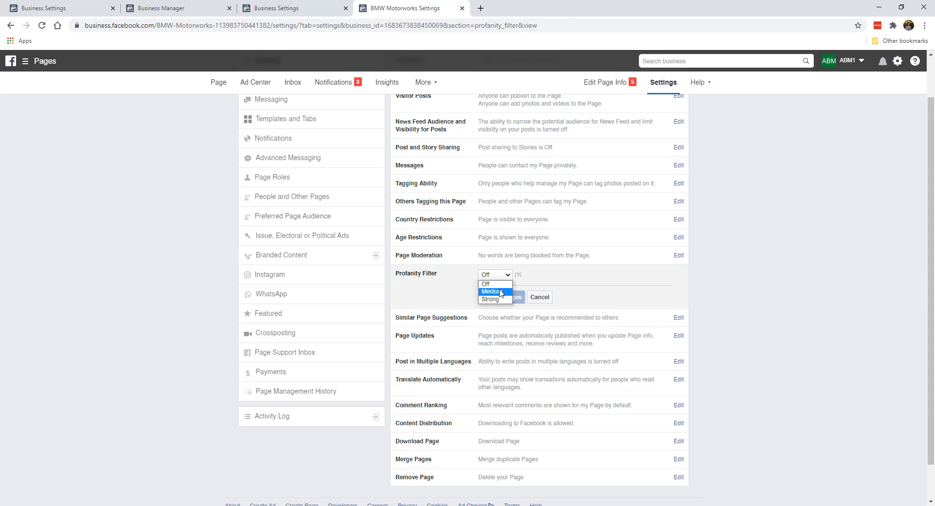
click(500, 292)
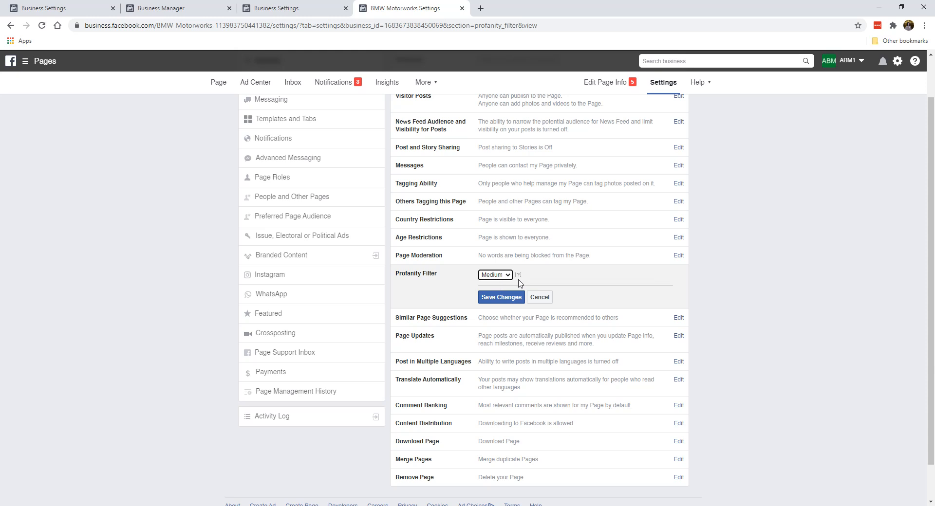
click(491, 301)
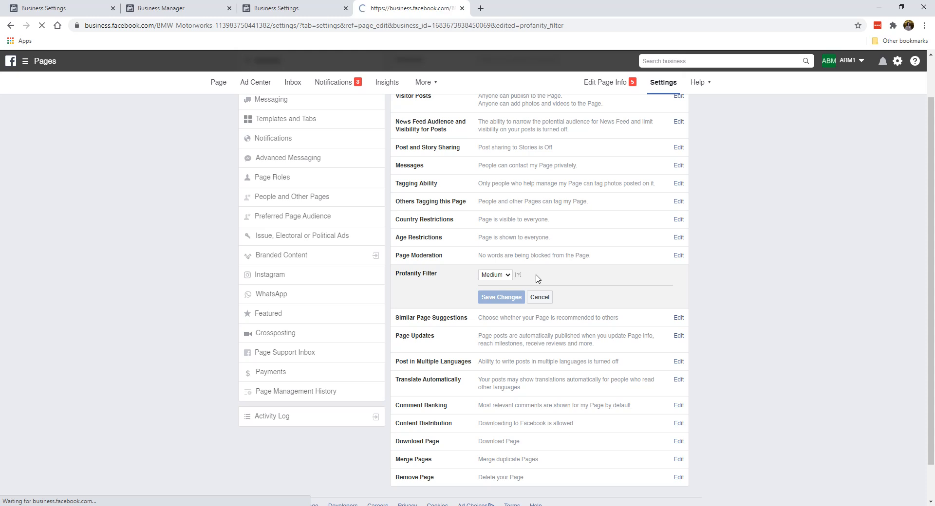
scroll(429, 336, down, 1)
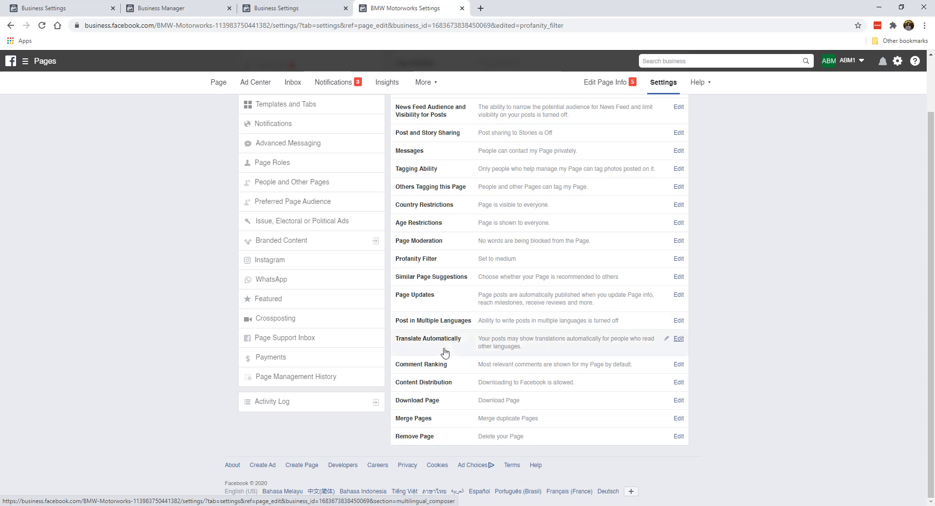
scroll(505, 299, up, 1)
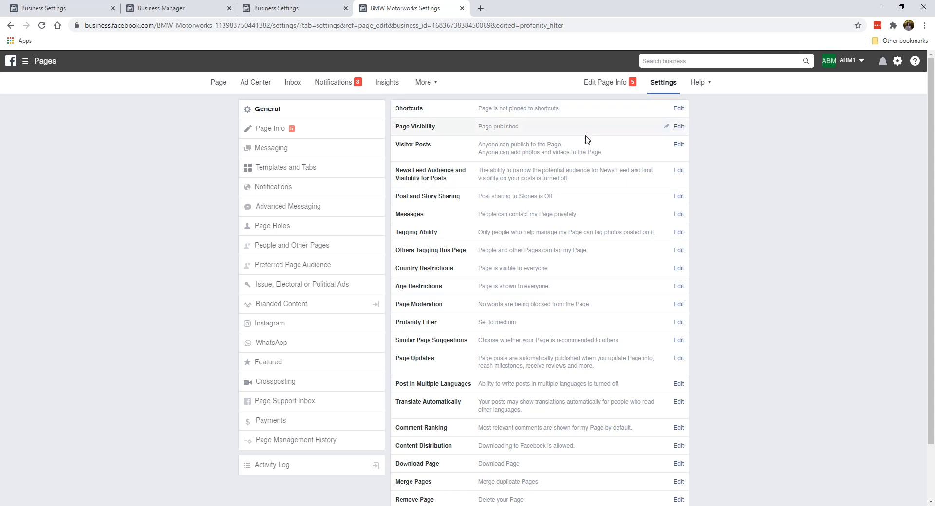
In Page Info, save a description on German engineering and BMW gadgets, accessories and mods
click(312, 128)
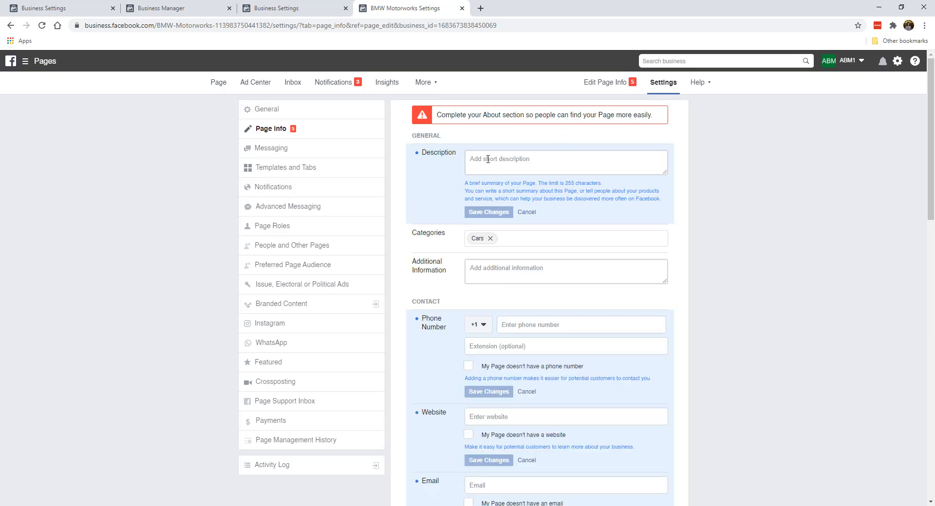
scroll(449, 335, down, 5)
scroll(449, 335, up, 5)
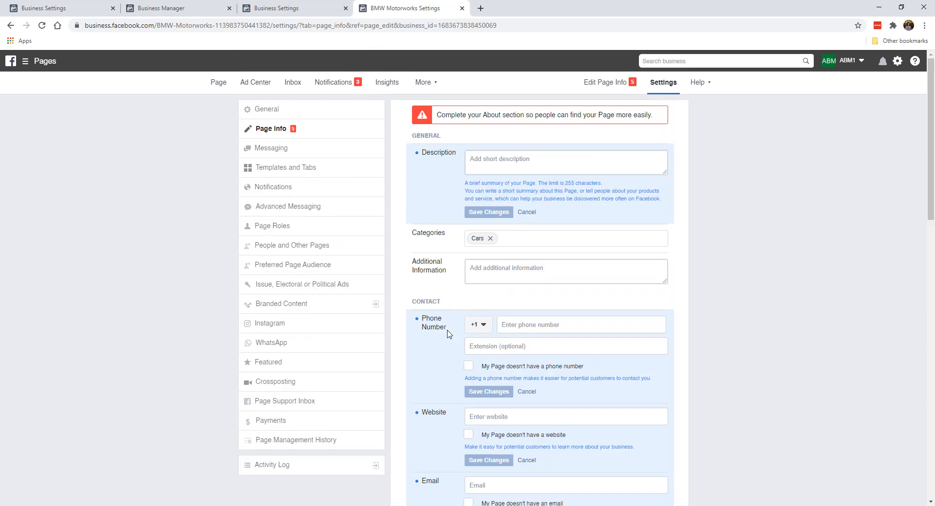
click(520, 167)
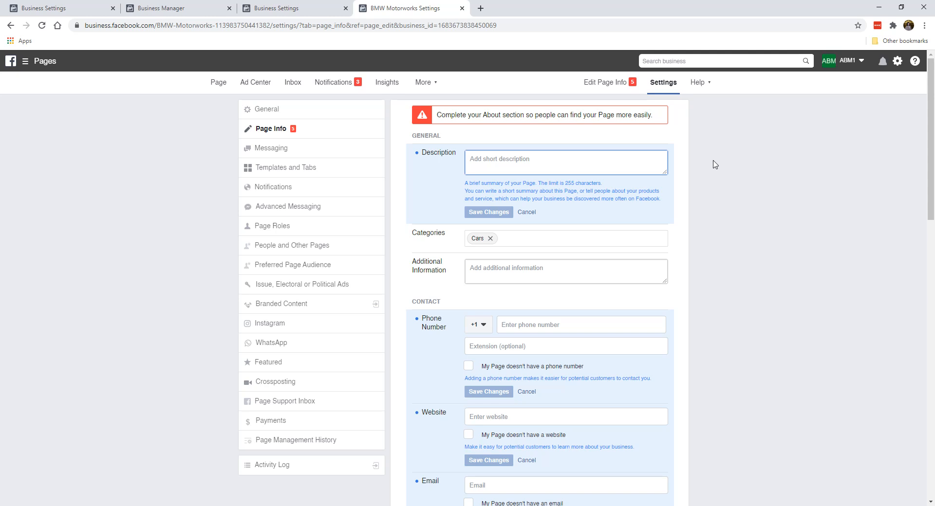
text(German e)
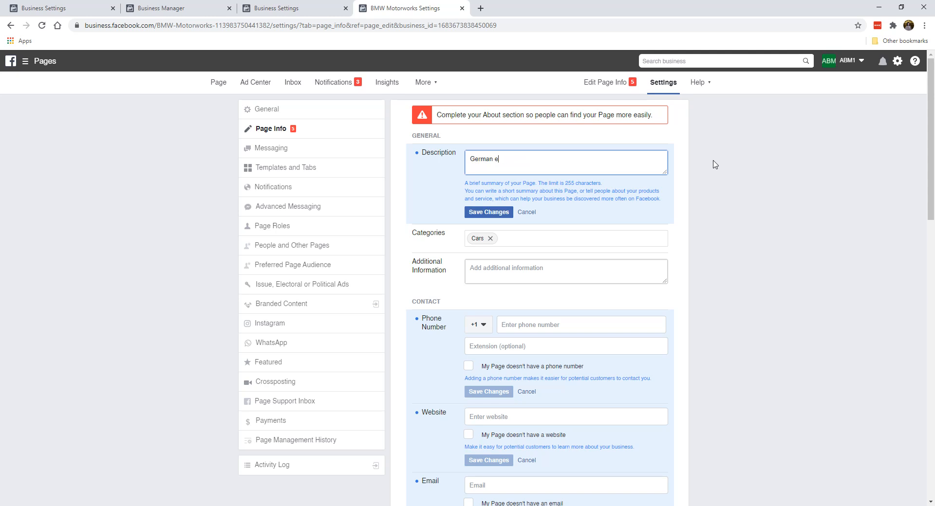
text(its finest, and all things BMW. We s)
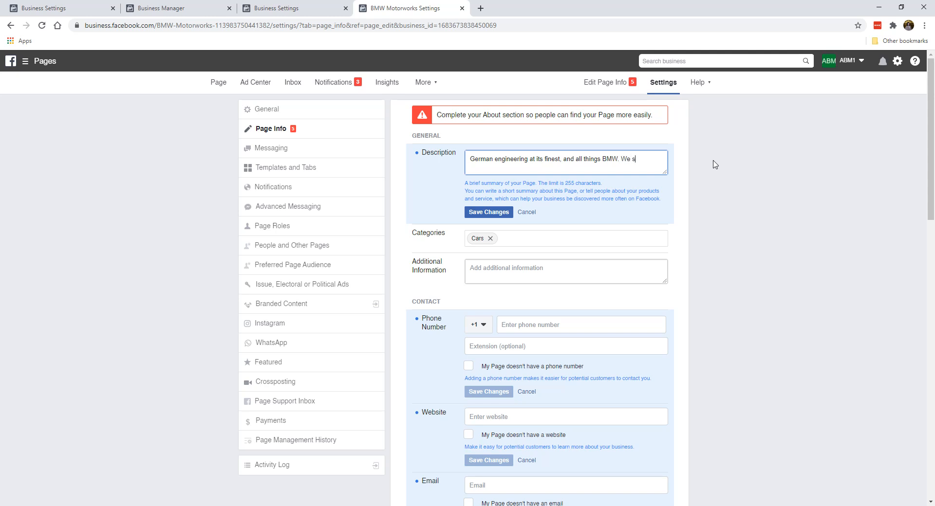
text(late)
text(st gadgets, acce)
text(esories and)
text(s)
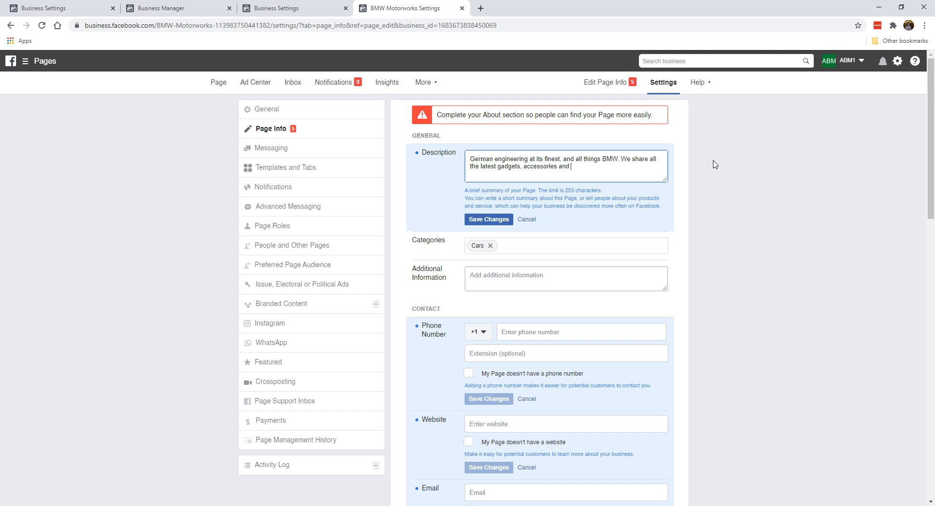
text( mods for BMW cars of all models.)
click(479, 223)
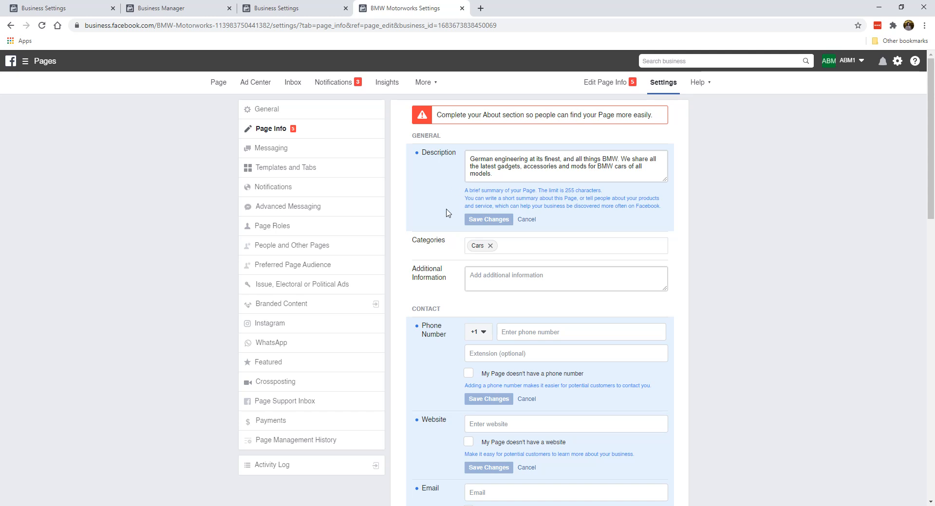
scroll(451, 244, down, 2)
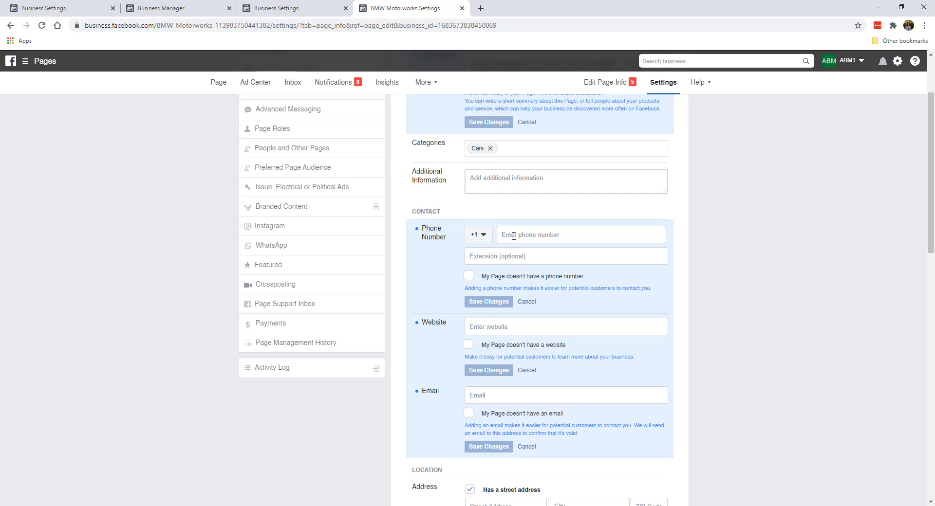
click(469, 277)
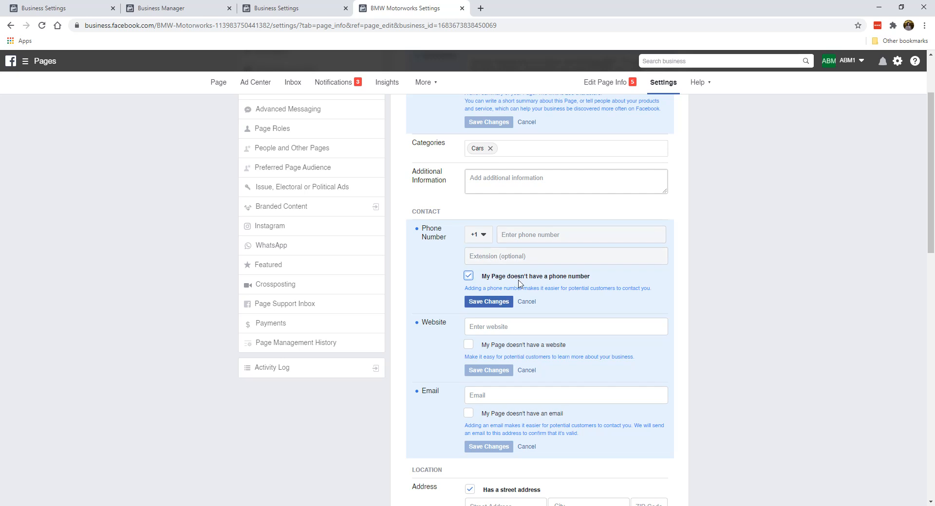
click(499, 302)
scroll(480, 302, down, 1)
click(487, 278)
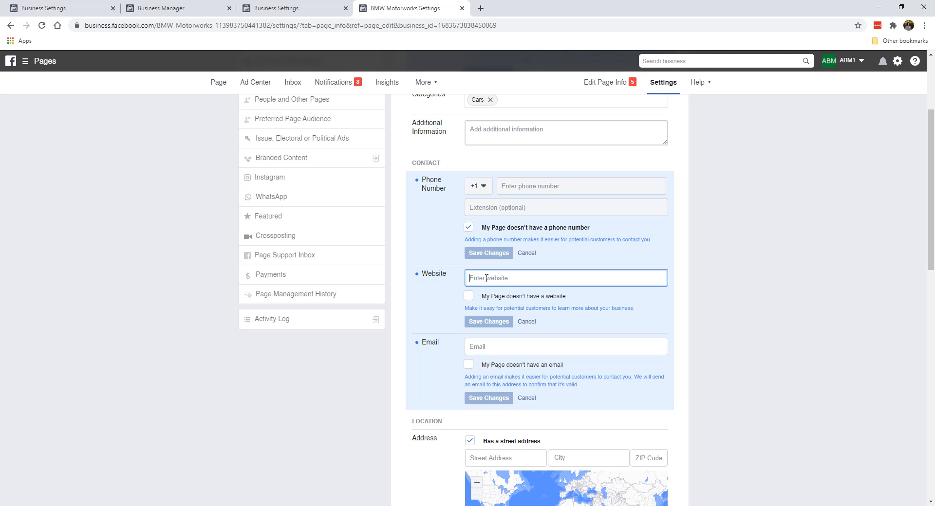
text(h)
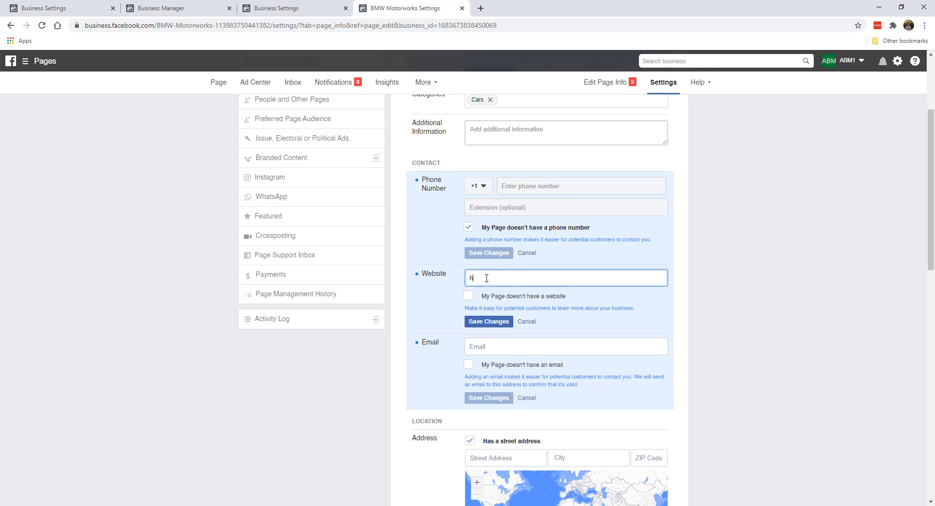
text(ttps)
text(://beem)
click(491, 322)
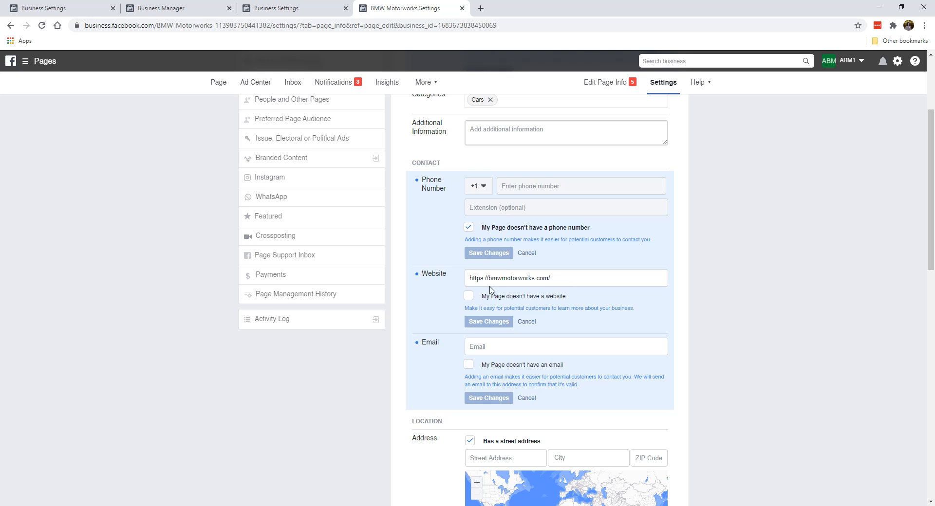
click(468, 296)
click(469, 296)
scroll(491, 306, down, 2)
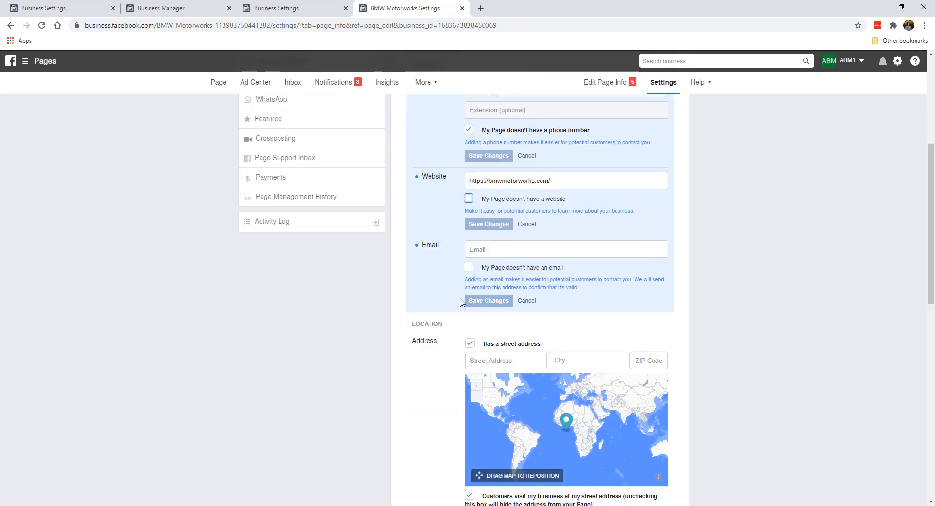
Enter and save the Page's support e-mail address
click(490, 251)
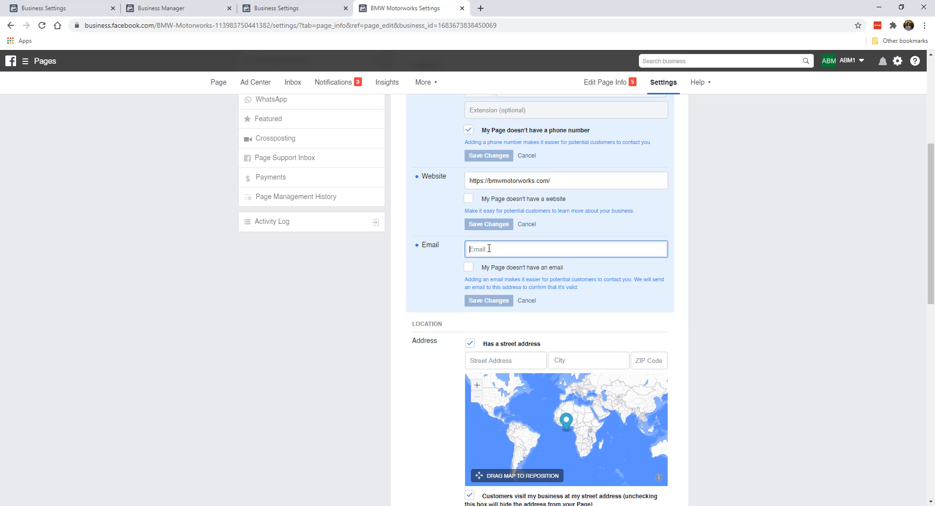
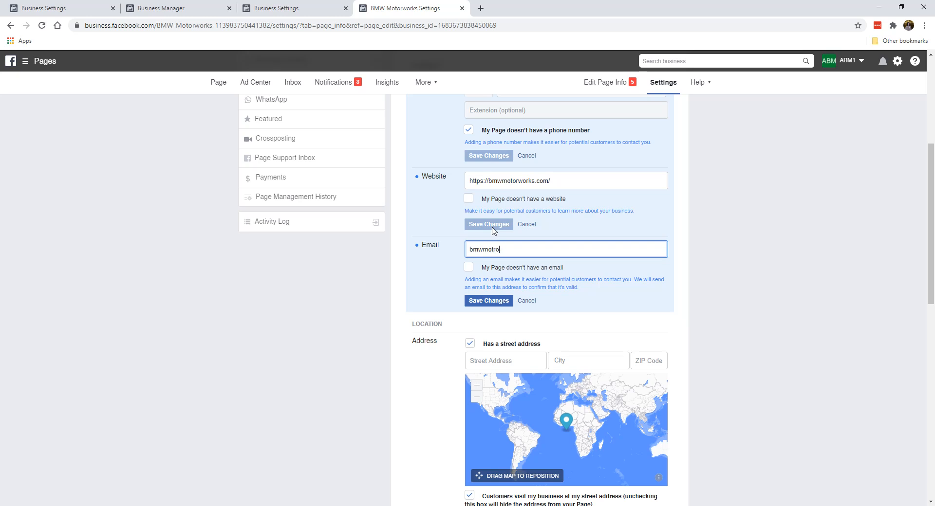
key(End)
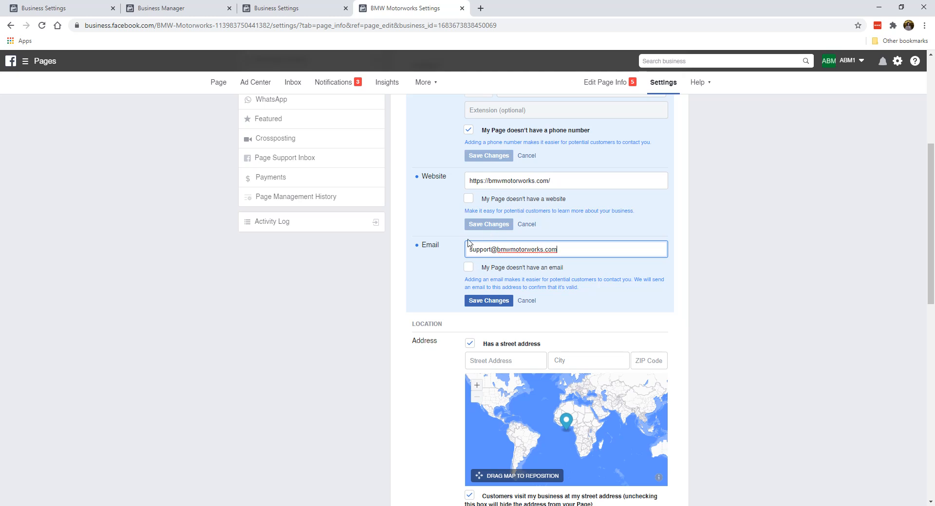
click(469, 268)
click(469, 268)
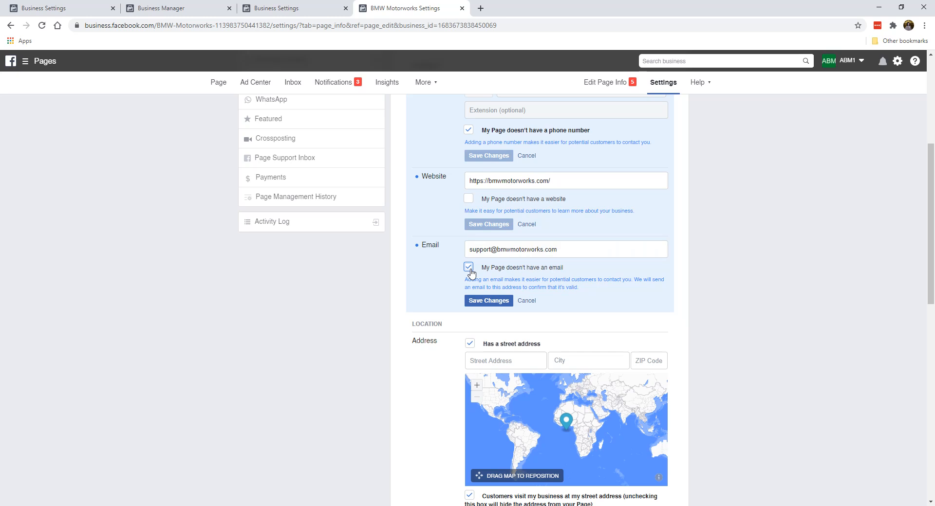
click(479, 301)
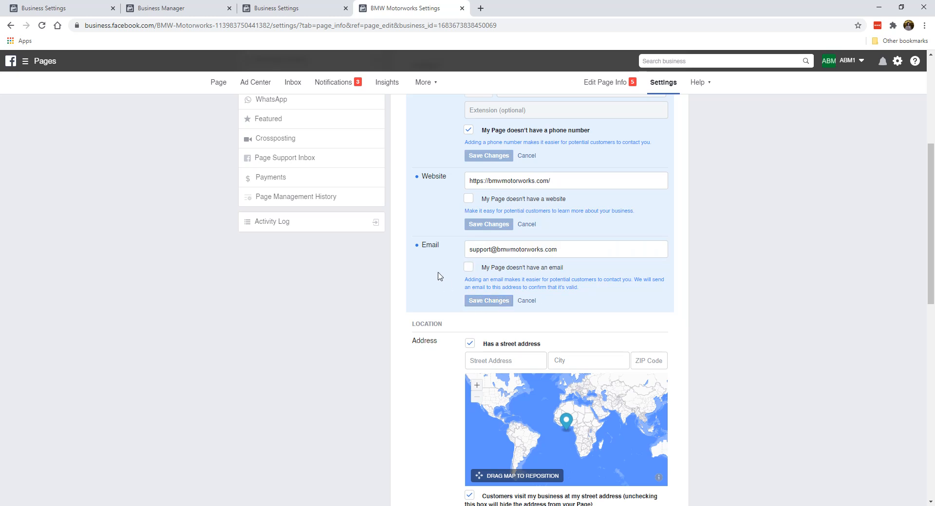
scroll(439, 273, down, 3)
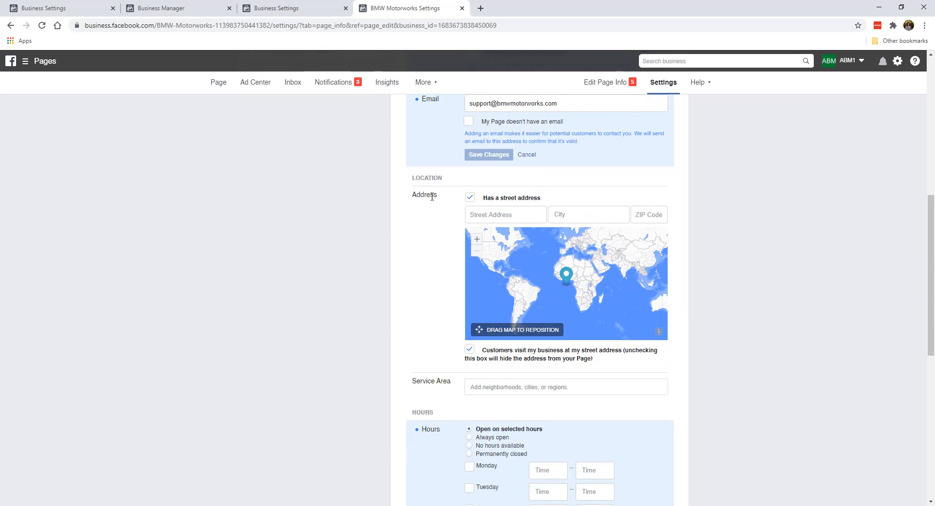
Untick 'Has a street address' and 'Customers visit my business', then save, leaving Service Area unchanged
click(470, 199)
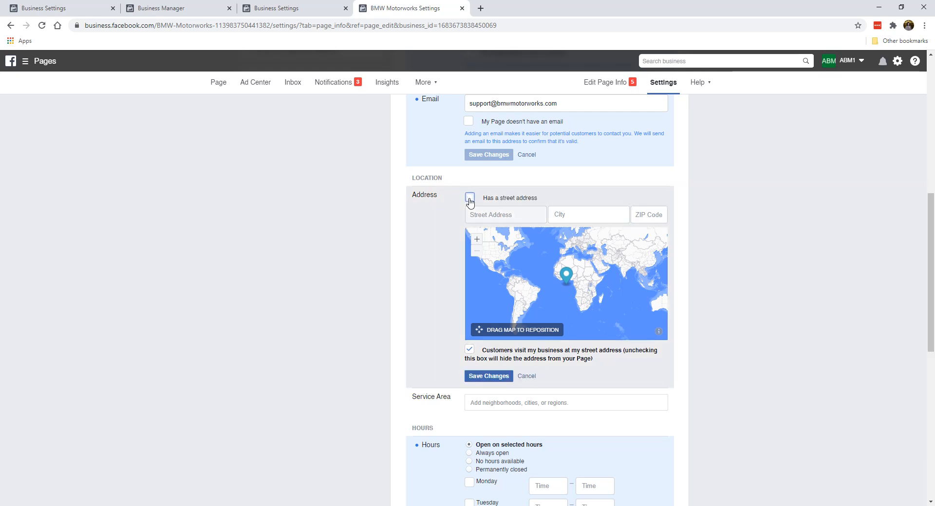
click(470, 352)
click(501, 376)
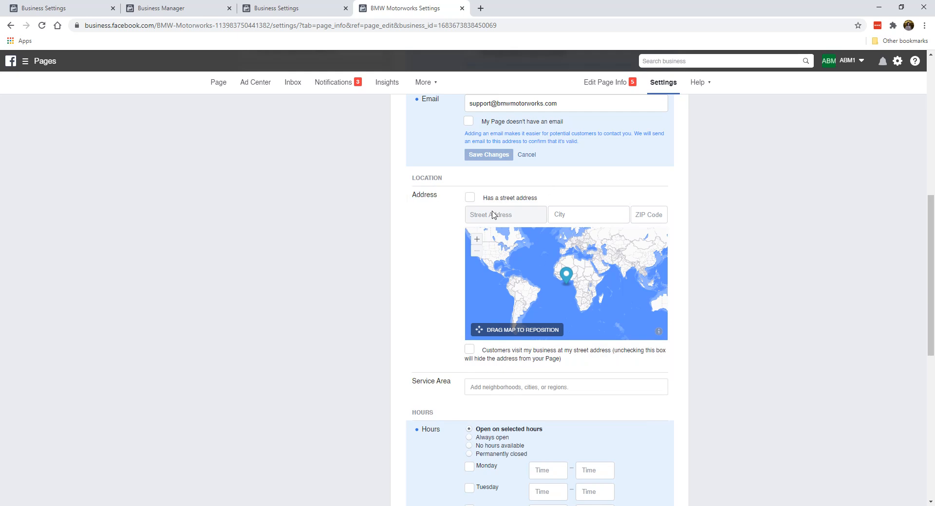
scroll(373, 283, down, 2)
scroll(439, 243, down, 2)
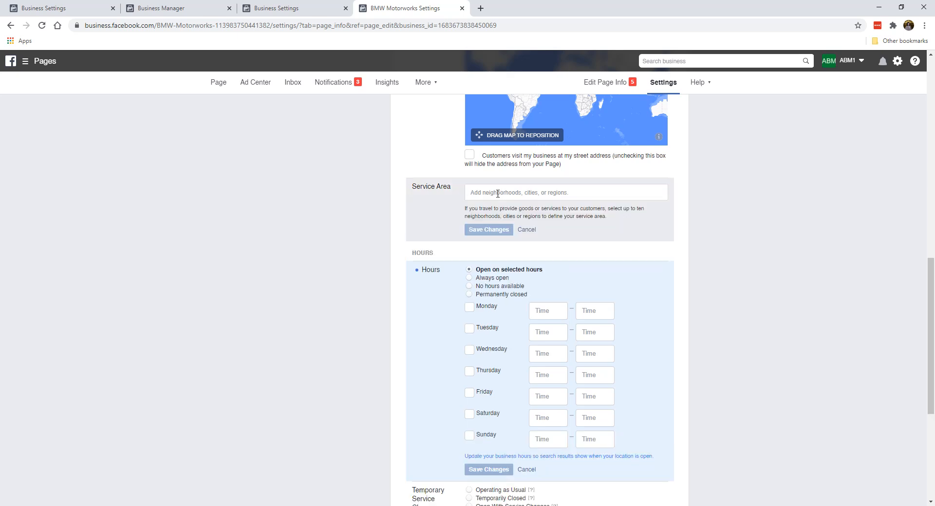
click(520, 231)
Set the Page's business hours to Always open
scroll(451, 223, down, 1)
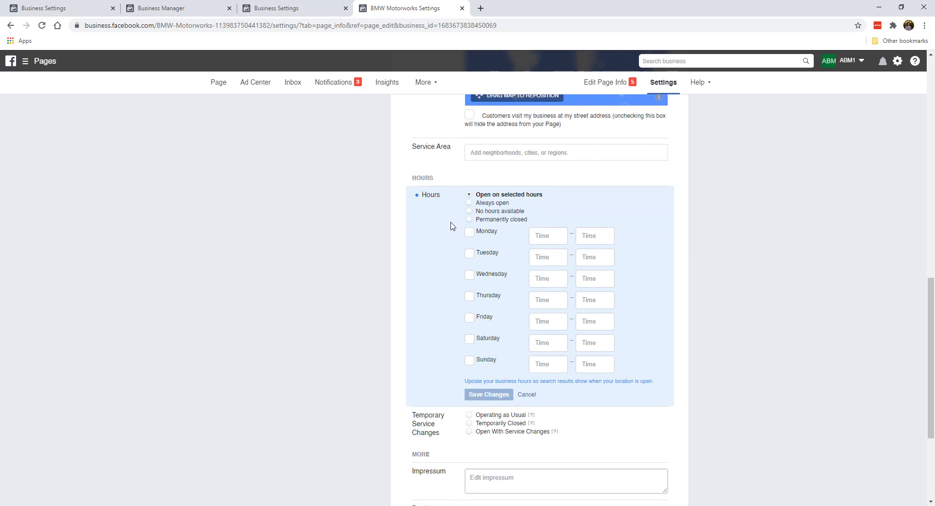
scroll(439, 202, down, 1)
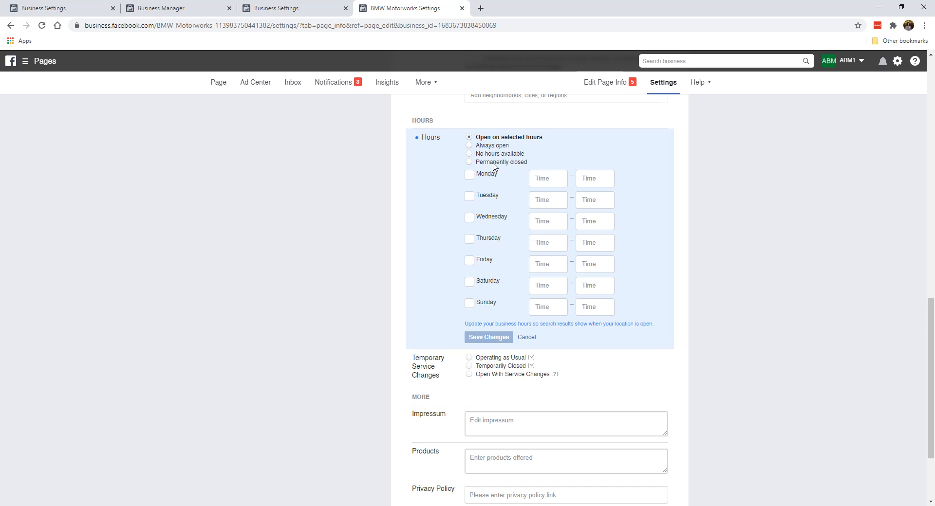
click(500, 147)
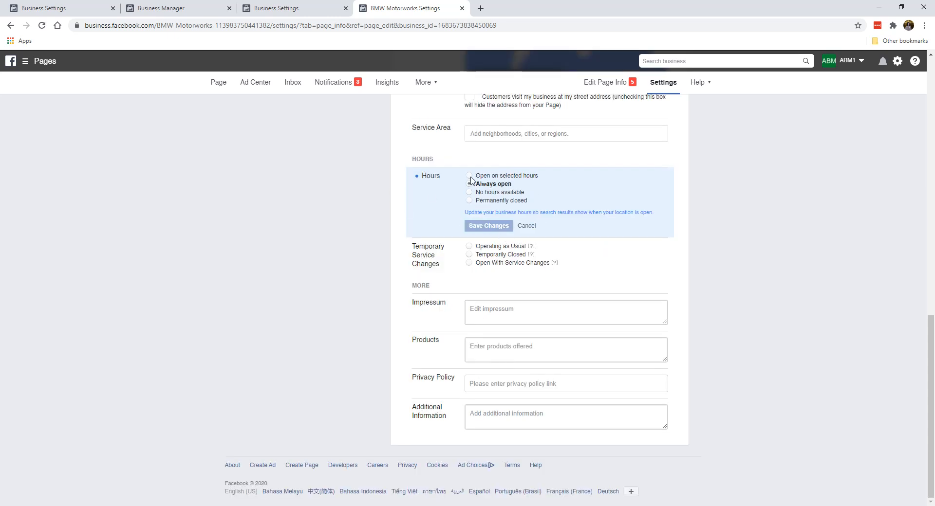
click(472, 203)
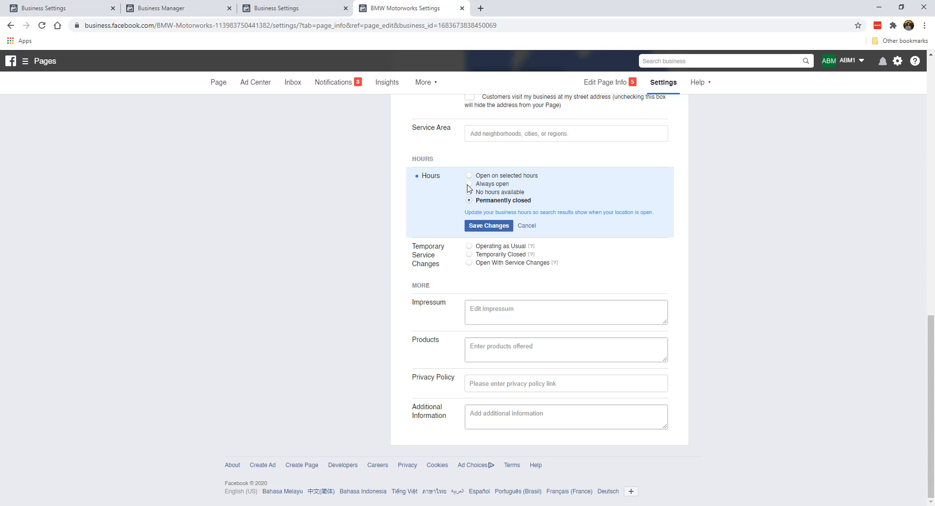
click(469, 185)
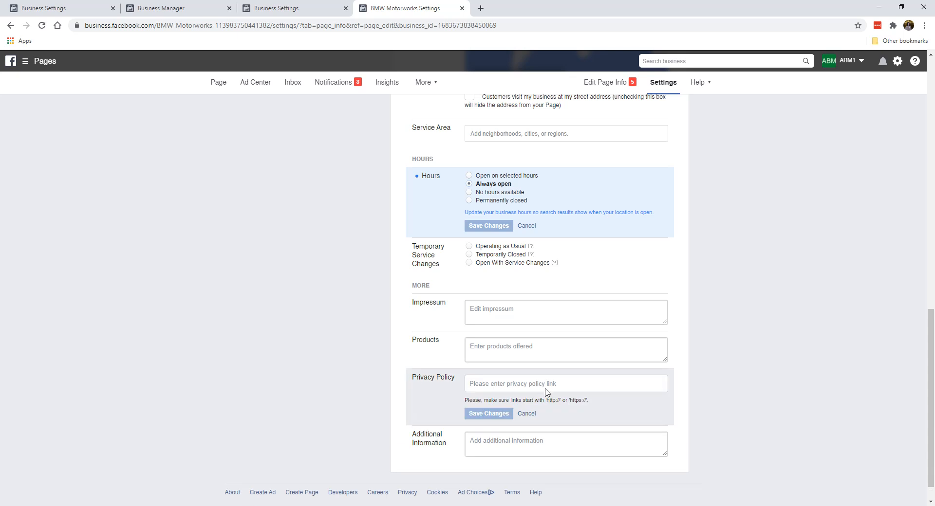
click(527, 414)
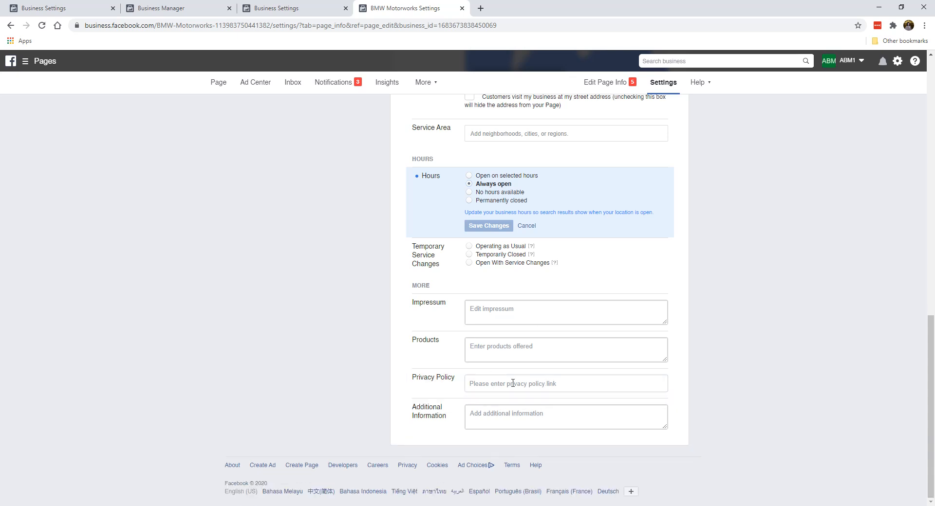
scroll(523, 319, up, 15)
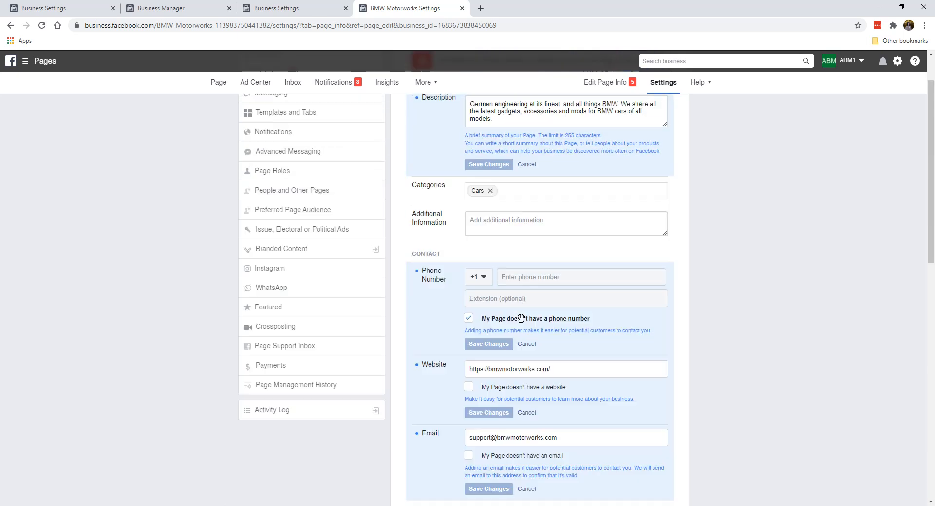
Review the Messaging Settings page, leaving the greeting and other Messenger options off
click(288, 150)
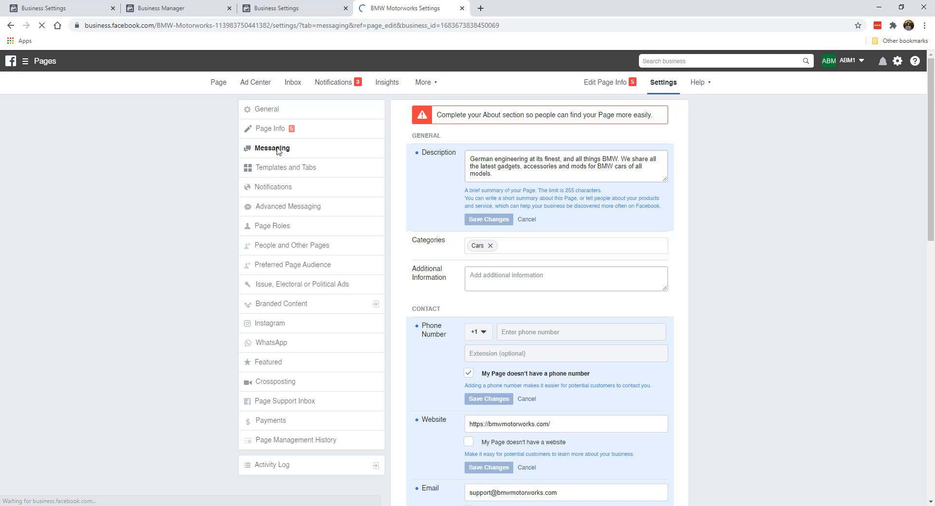
scroll(540, 281, down, 7)
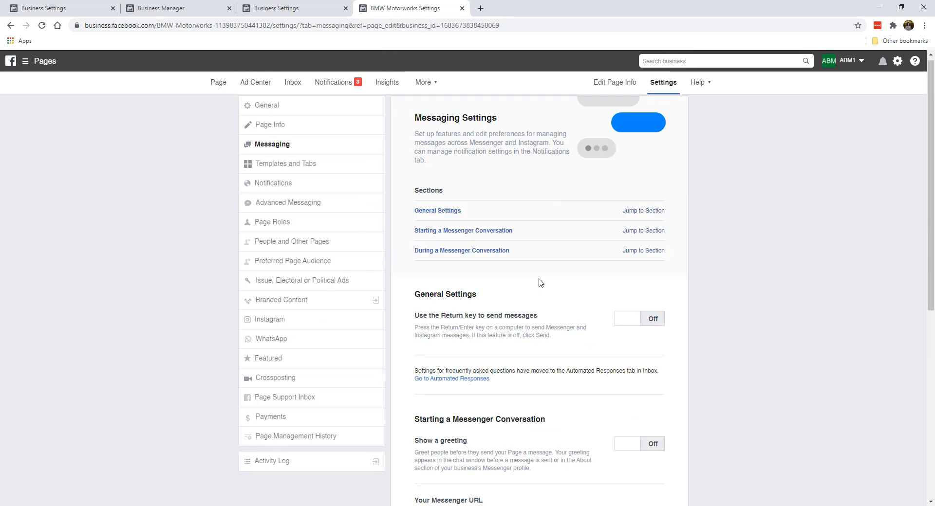
scroll(540, 283, down, 7)
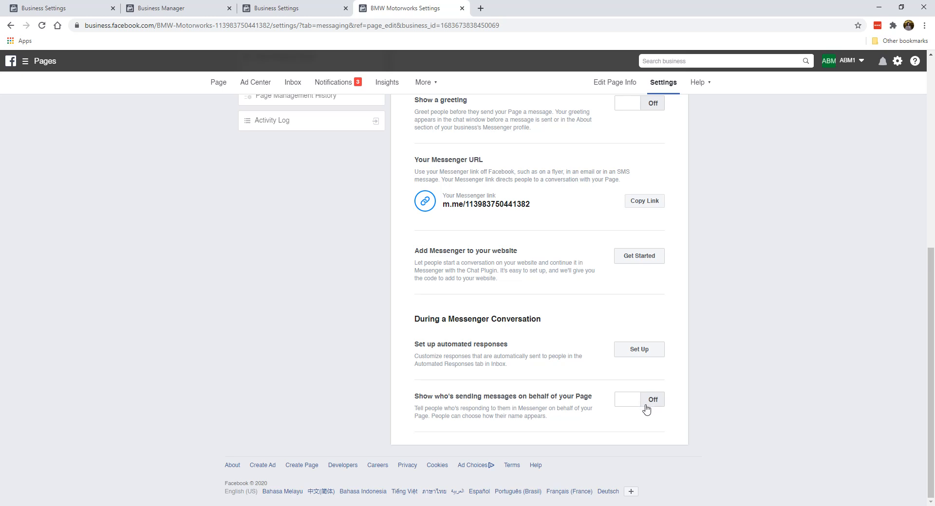
scroll(521, 295, up, 7)
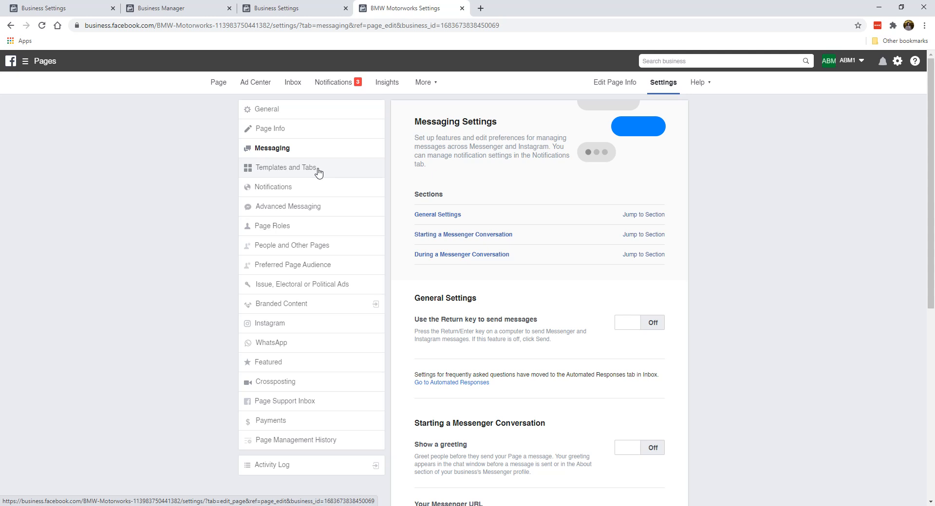
scroll(555, 298, down, 7)
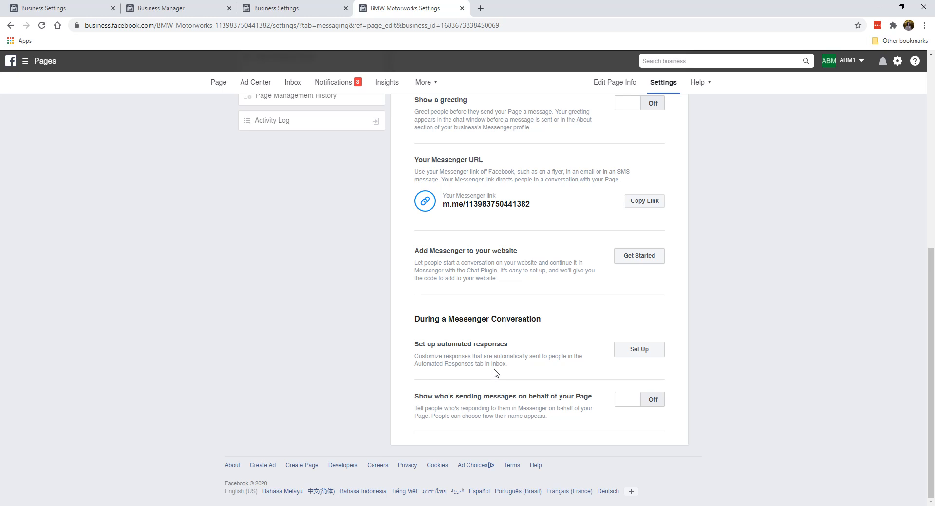
scroll(495, 373, up, 7)
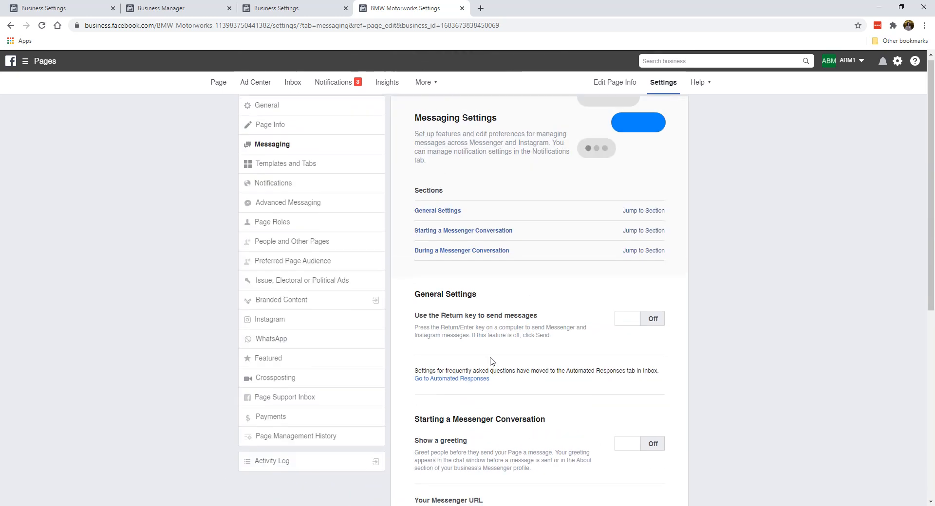
In Templates and Tabs, switch the Use default tabs toggle to OFF
click(329, 174)
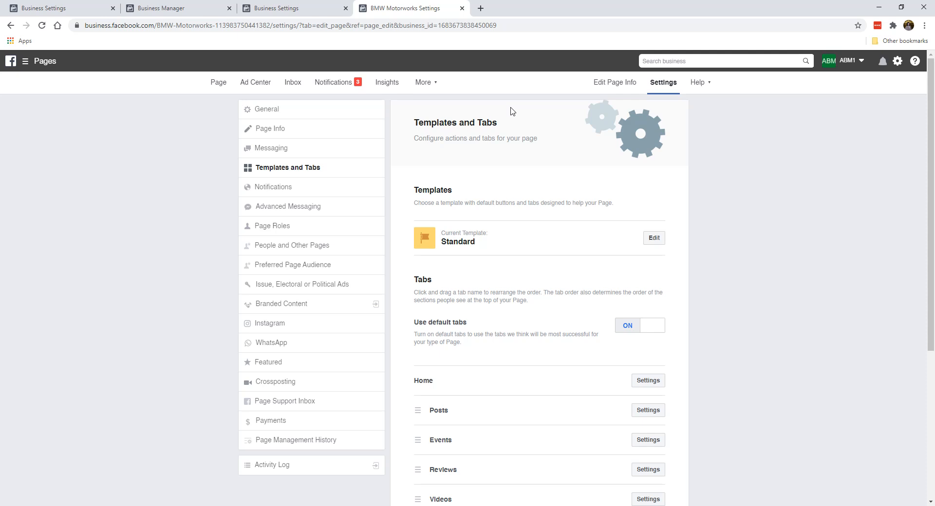
scroll(562, 292, down, 2)
scroll(563, 299, up, 2)
scroll(519, 244, down, 2)
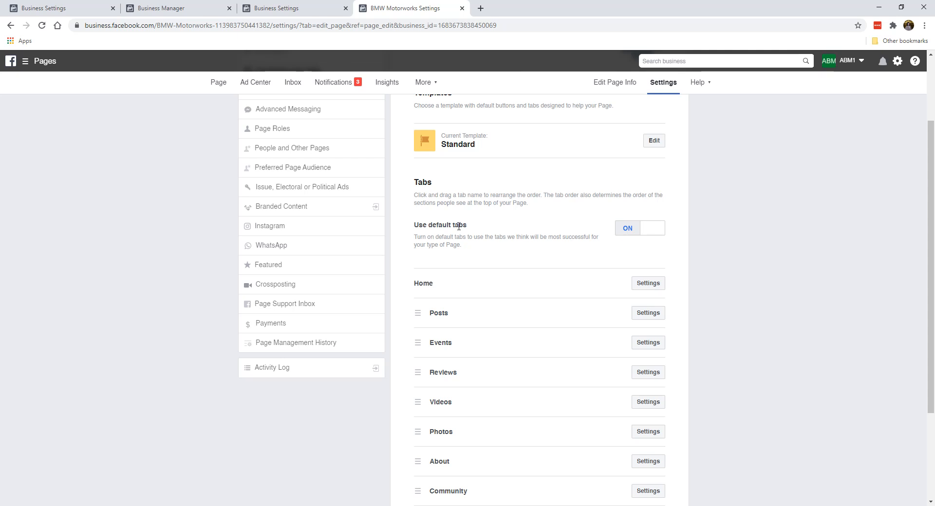
scroll(501, 269, down, 2)
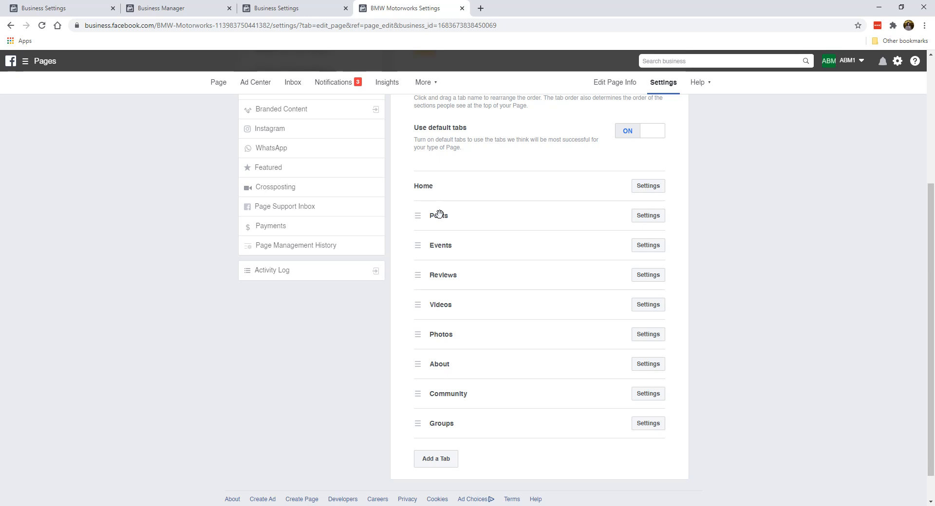
scroll(482, 324, up, 2)
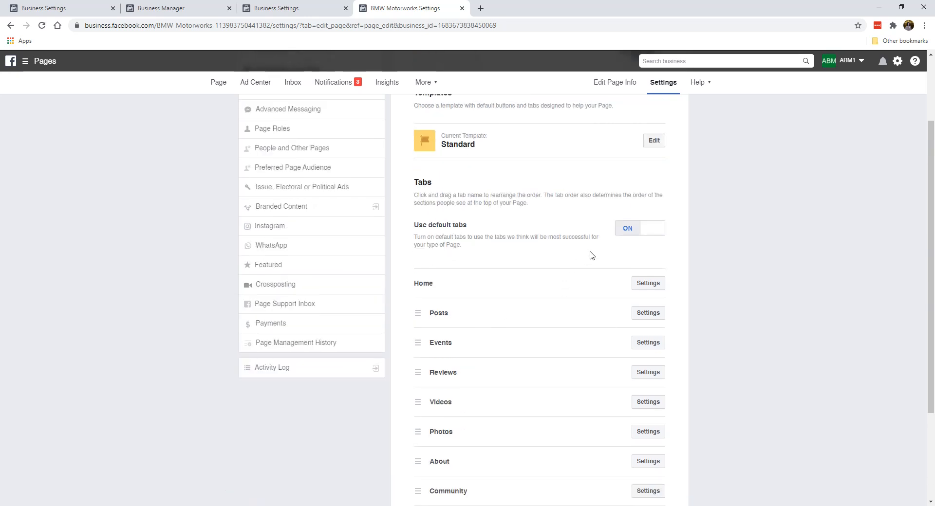
click(629, 229)
scroll(492, 248, down, 2)
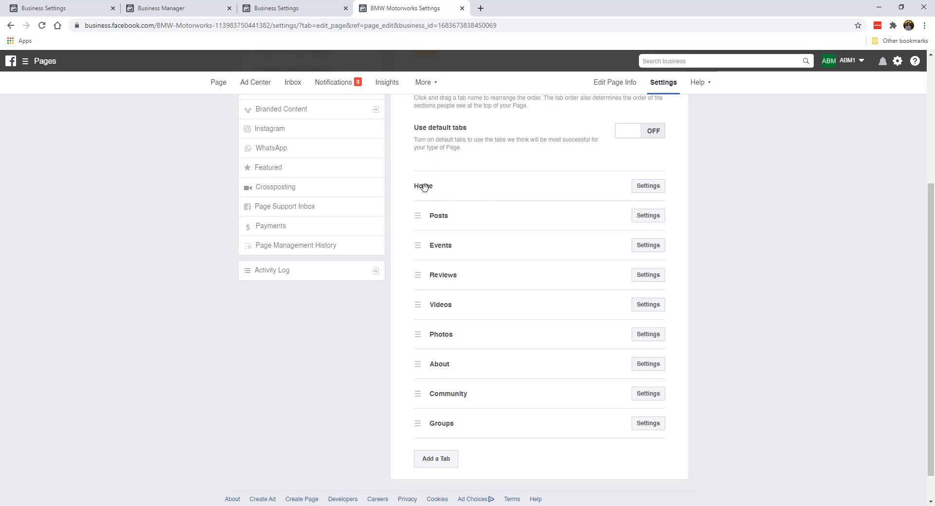
Turn off Show Events tab in the Events tab settings and save
click(646, 217)
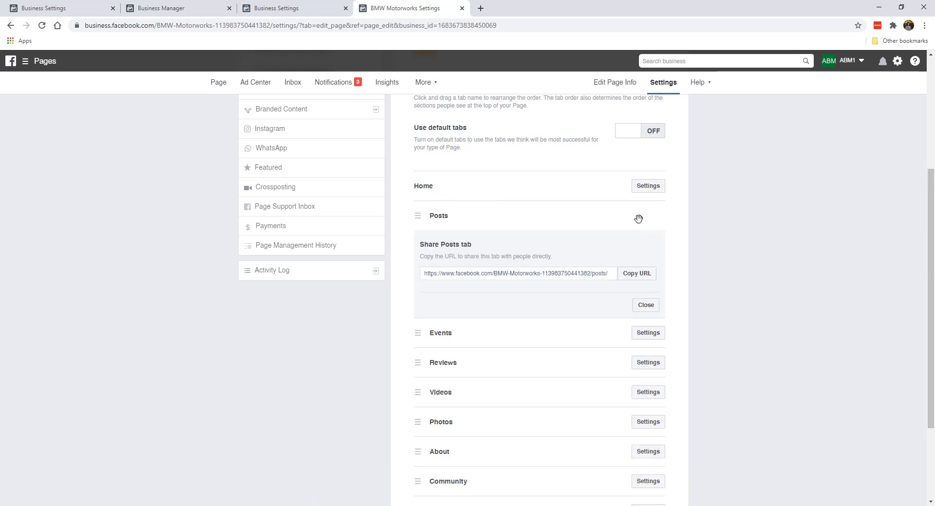
click(645, 303)
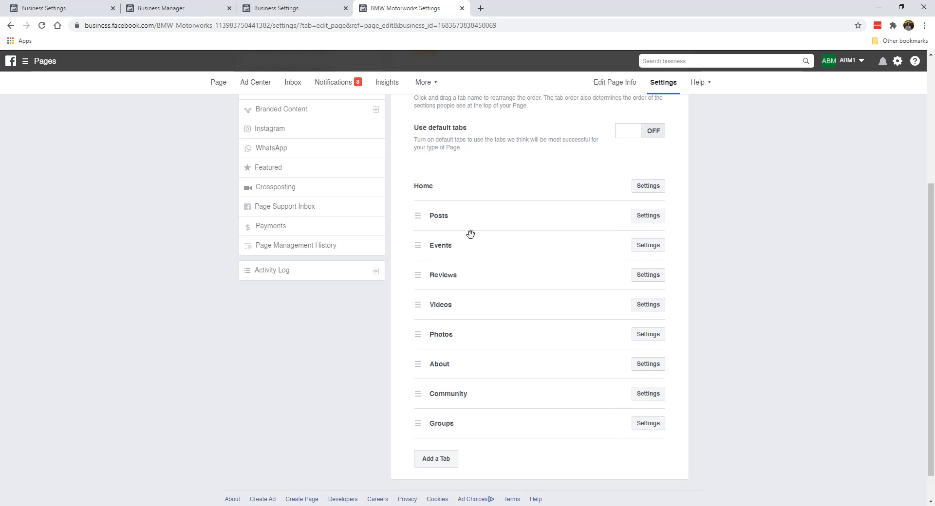
click(661, 250)
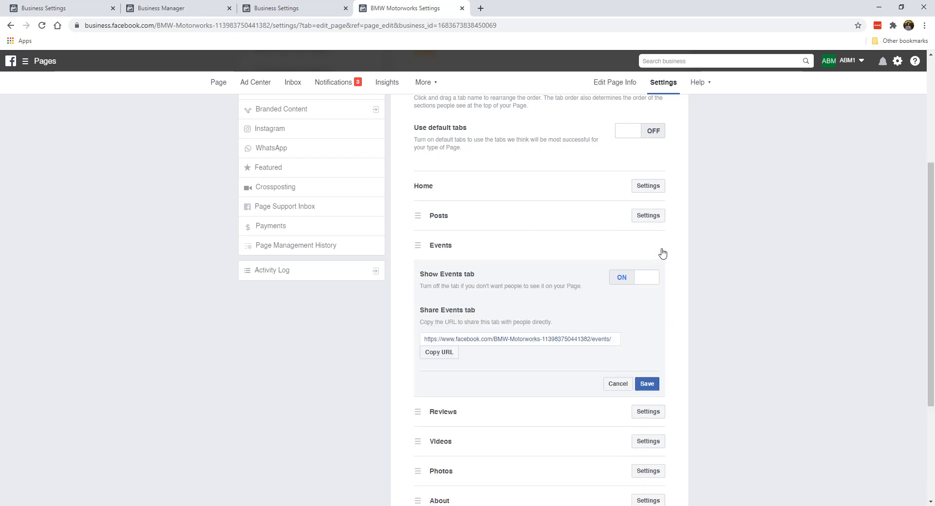
click(618, 277)
click(646, 384)
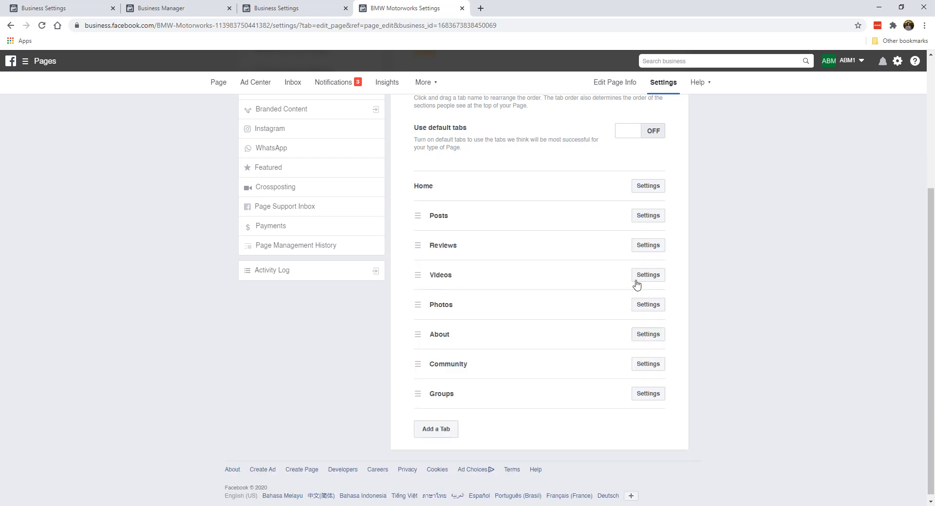
Turn off Show Groups tab in the Groups tab settings and save, leaving Community last
click(641, 276)
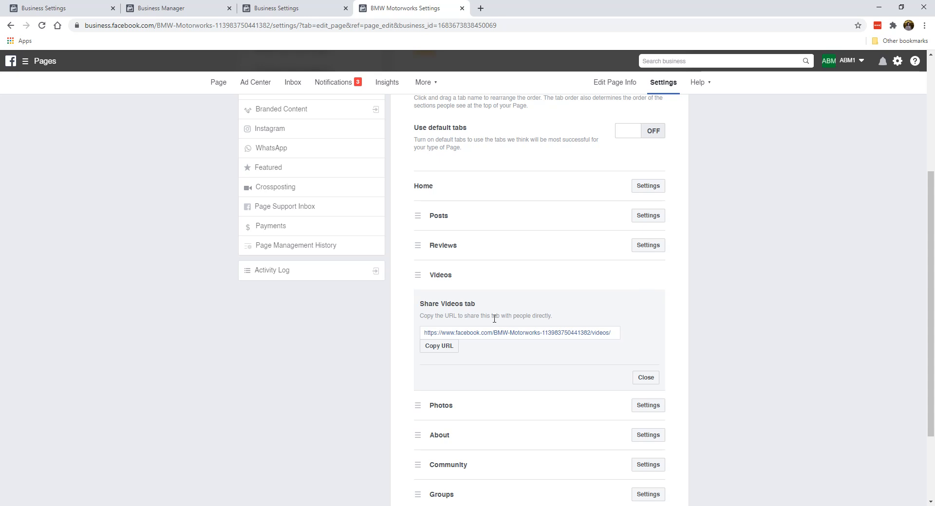
click(639, 379)
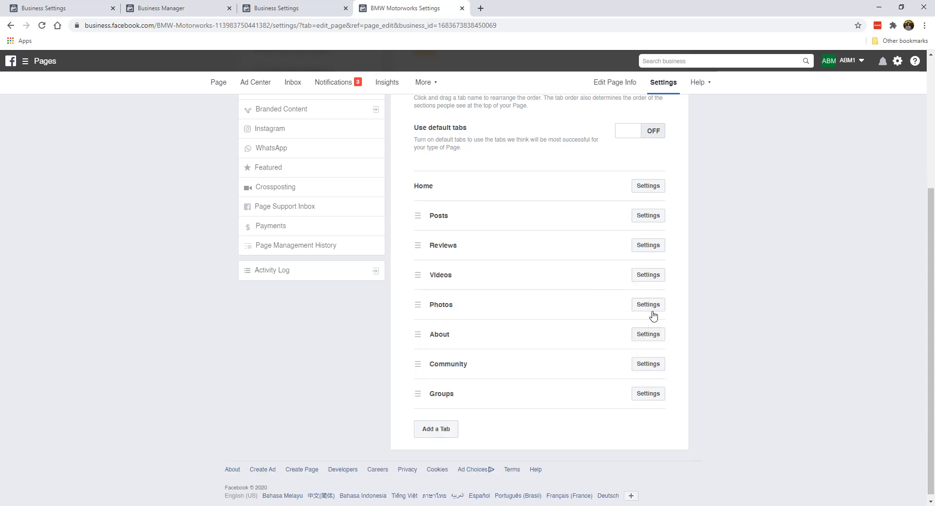
click(641, 364)
scroll(639, 370, down, 3)
click(645, 362)
click(639, 392)
scroll(623, 349, down, 2)
click(621, 329)
click(648, 431)
scroll(535, 285, up, 1)
scroll(531, 280, down, 1)
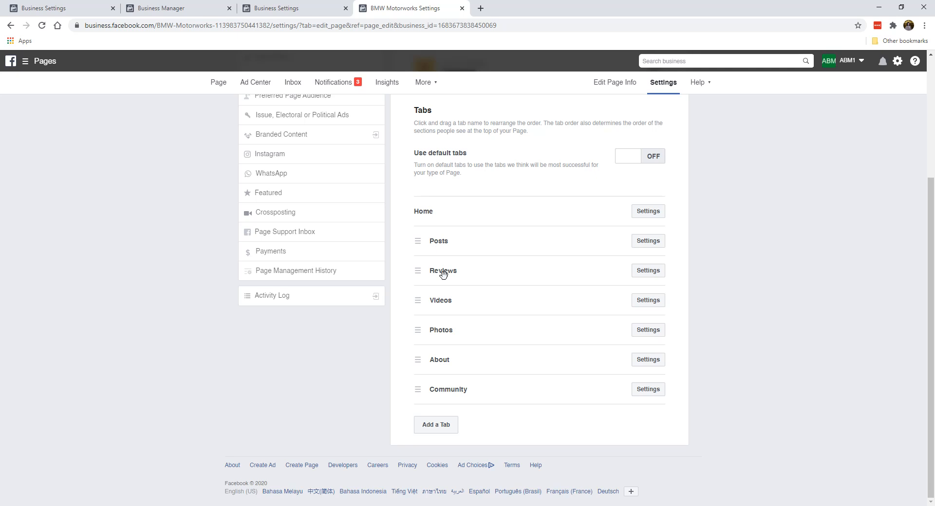
Drag the tabs into order: About under Home, Photos and Videos after Posts, Reviews below Community
drag(421, 241, 418, 240)
drag(421, 363, 422, 238)
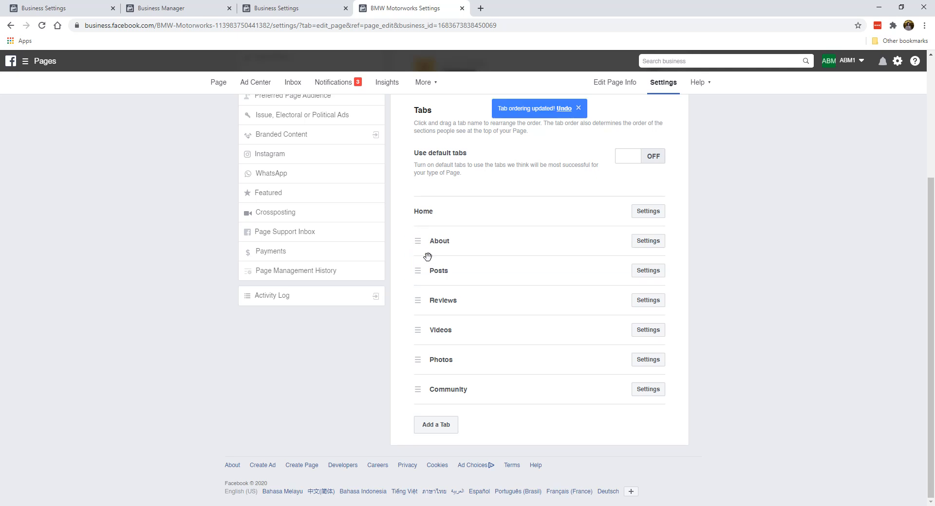
drag(423, 339, 419, 299)
drag(422, 359, 413, 293)
drag(418, 361, 428, 381)
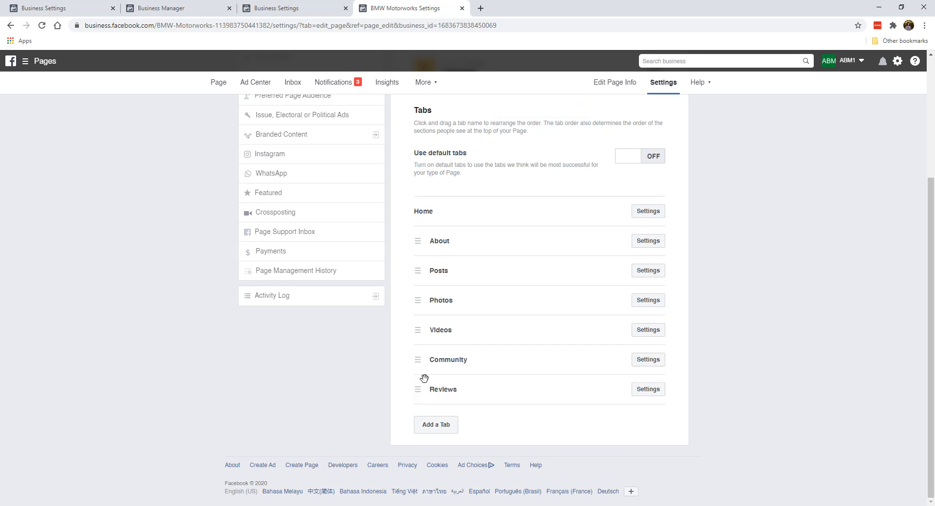
Switch off Show Reviews in the Reviews tab settings and save
click(653, 394)
scroll(628, 374, down, 3)
scroll(467, 243, up, 2)
scroll(468, 243, down, 3)
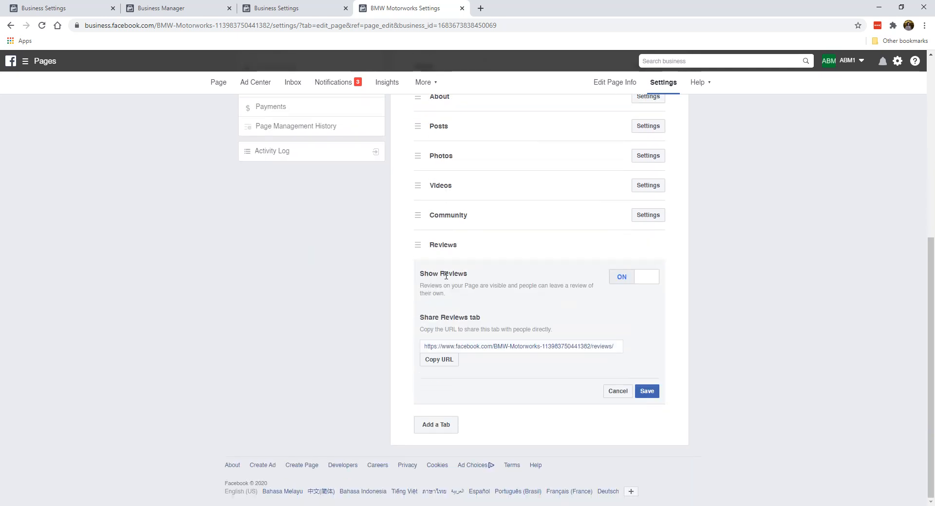
click(623, 283)
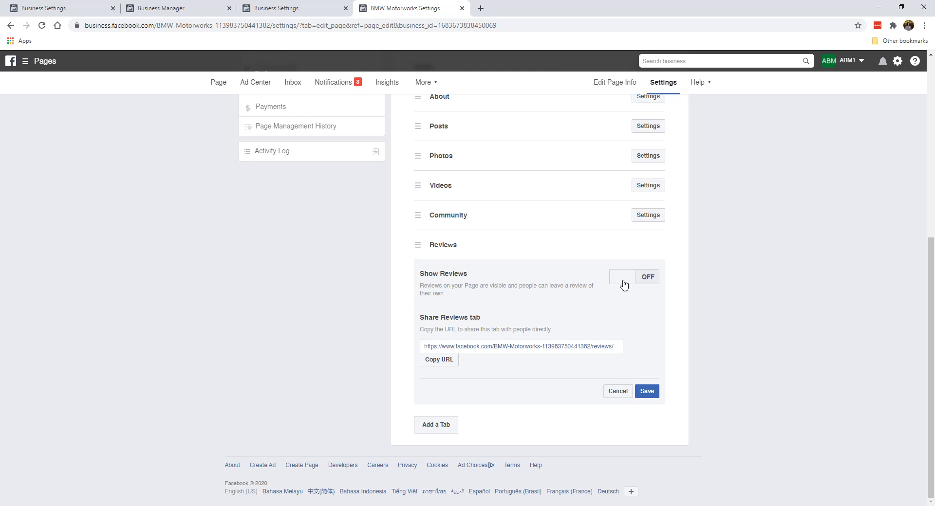
click(649, 392)
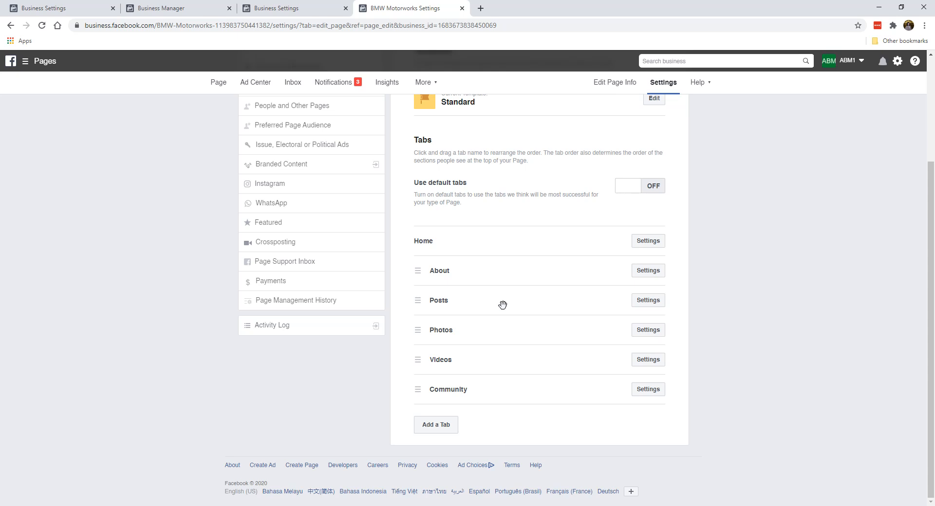
Bring up the Add a Tab list of available tabs
scroll(502, 304, up, 3)
scroll(523, 281, down, 3)
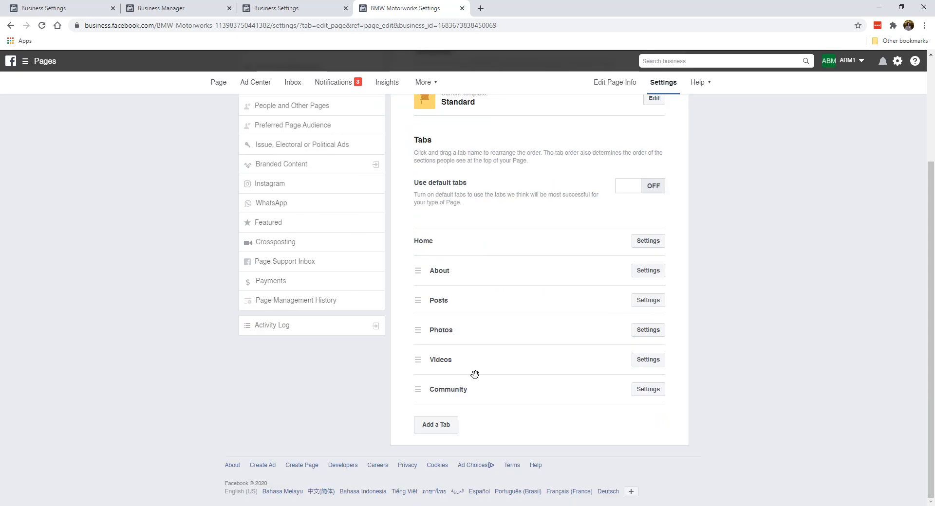
click(441, 430)
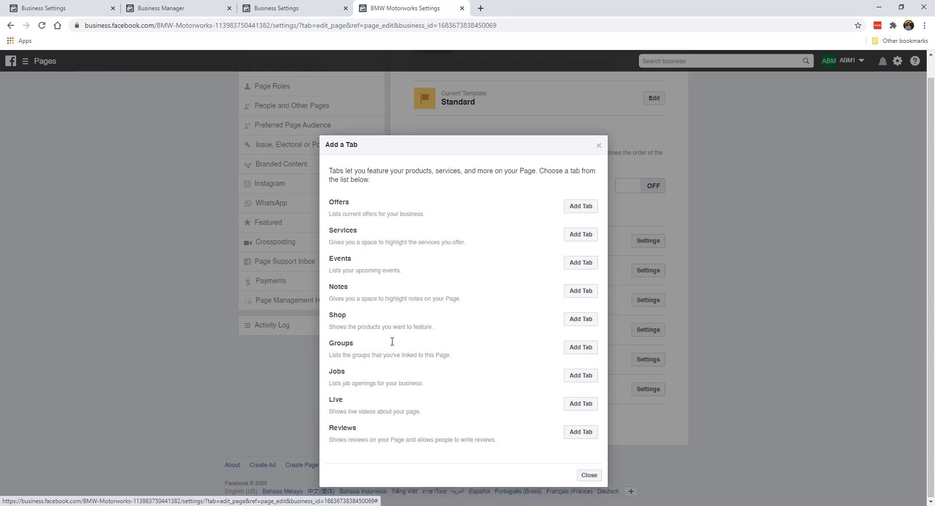
Dismiss the Add a Tab dialog without adding a tab and return to the top
click(599, 146)
scroll(554, 194, up, 3)
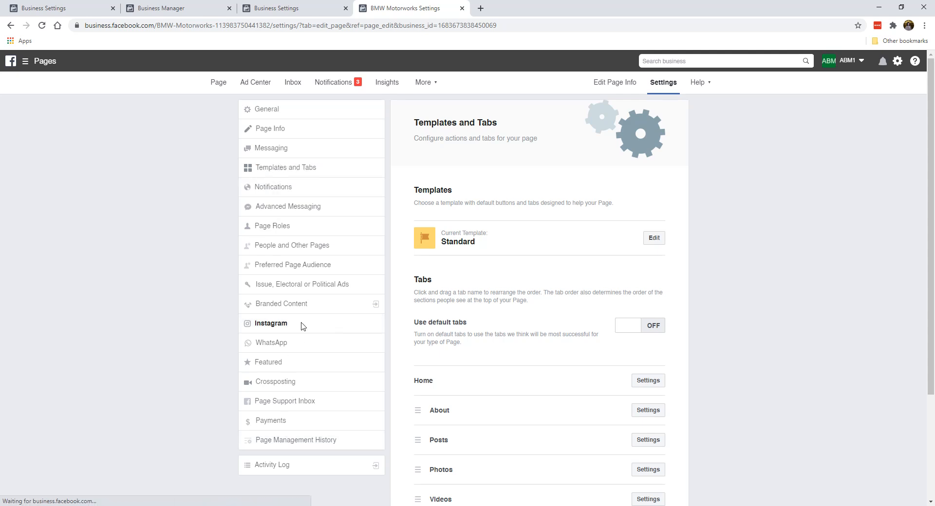
Open the Instagram settings, start Connect Account, then close the Instagram login window unlinked
click(285, 325)
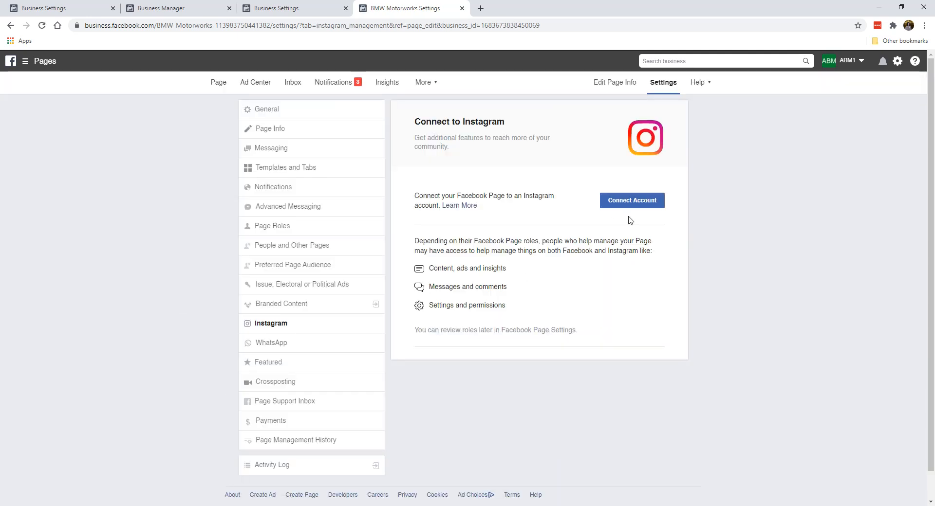
click(634, 201)
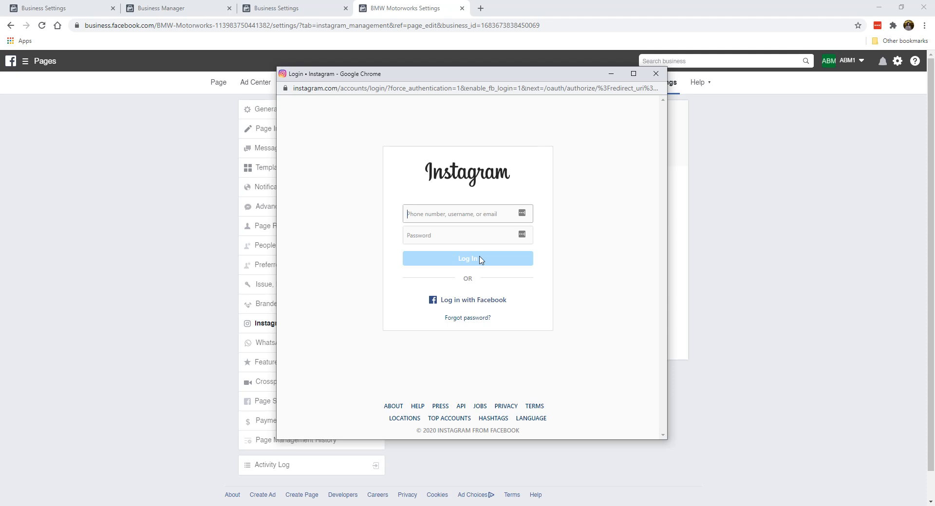
click(656, 75)
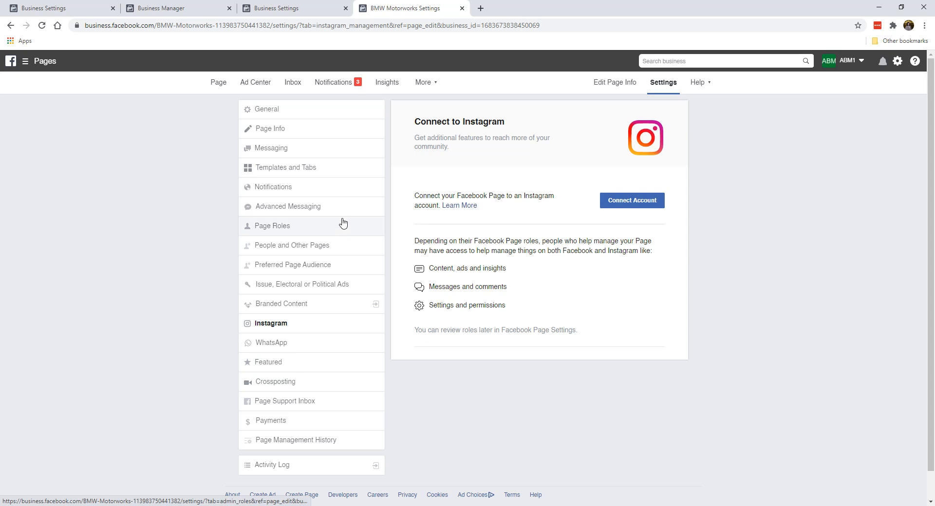
Return to the BMW Motorworks Page home, review it, and open the Write a post composer
click(223, 93)
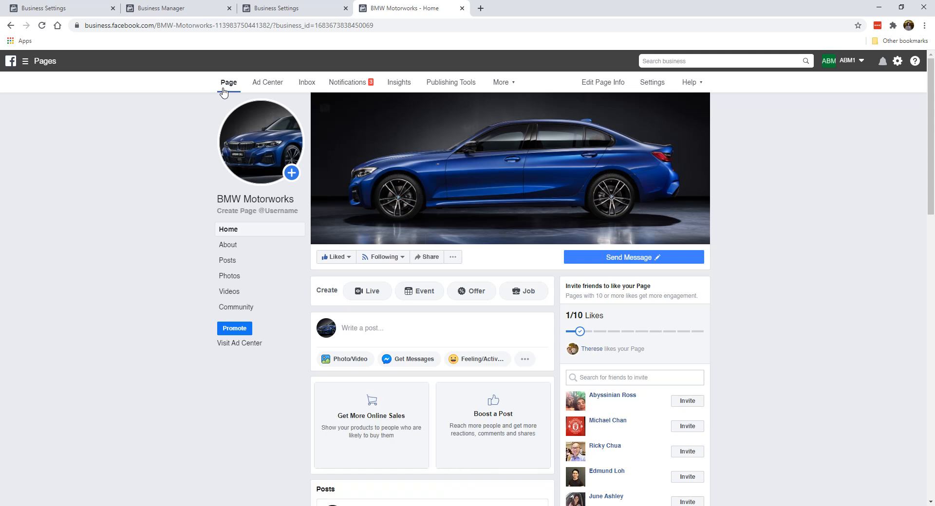
scroll(192, 215, down, 9)
scroll(182, 252, down, 3)
scroll(524, 291, up, 9)
scroll(453, 292, up, 7)
click(426, 277)
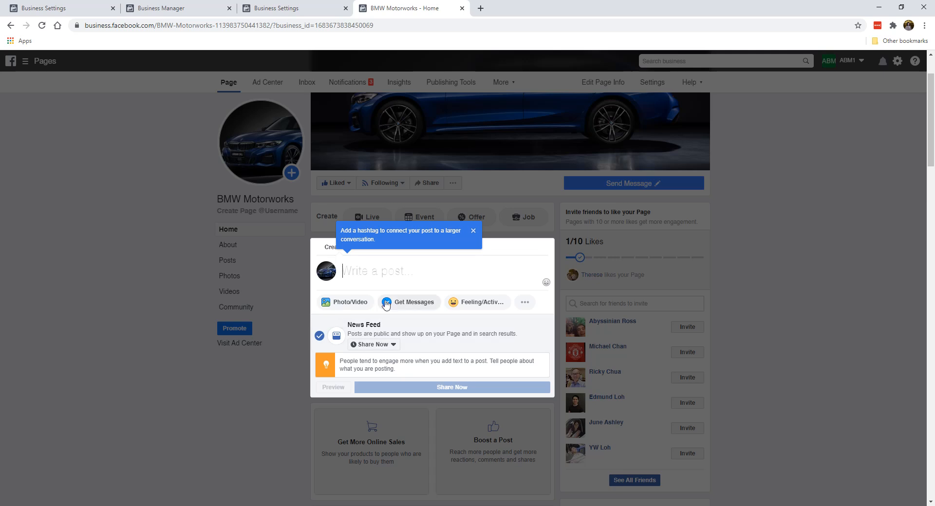
Open the Schedule option for the post, dismiss it, and close the composer unposted
click(388, 346)
click(378, 375)
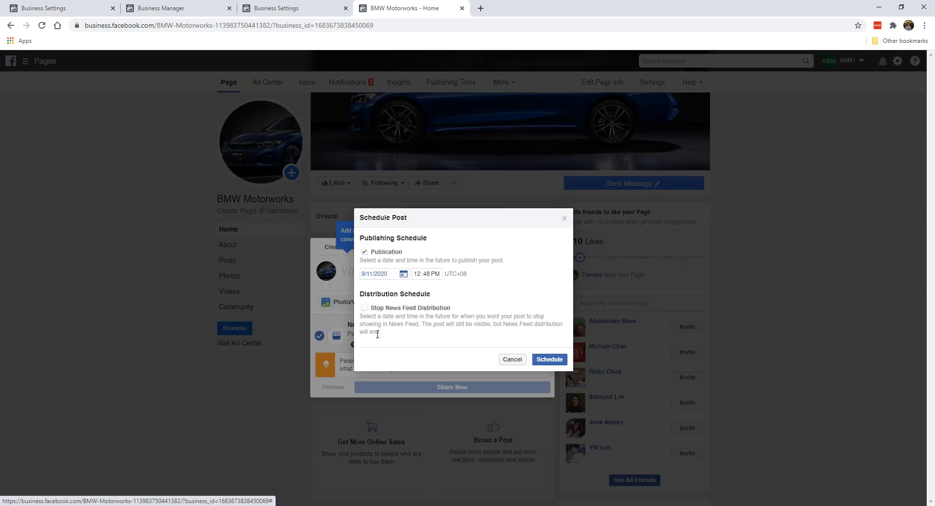
click(564, 218)
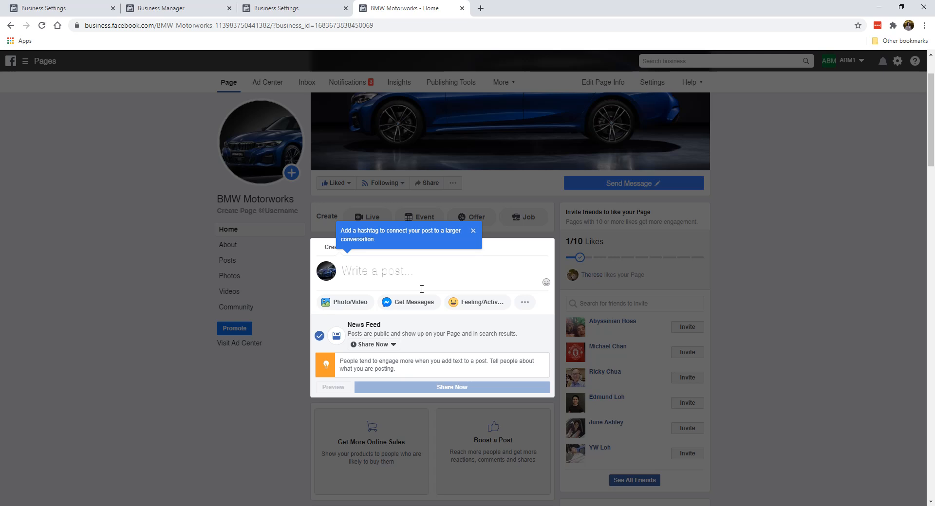
click(159, 321)
Reopen the post composer briefly and close it again without posting
scroll(439, 331, down, 7)
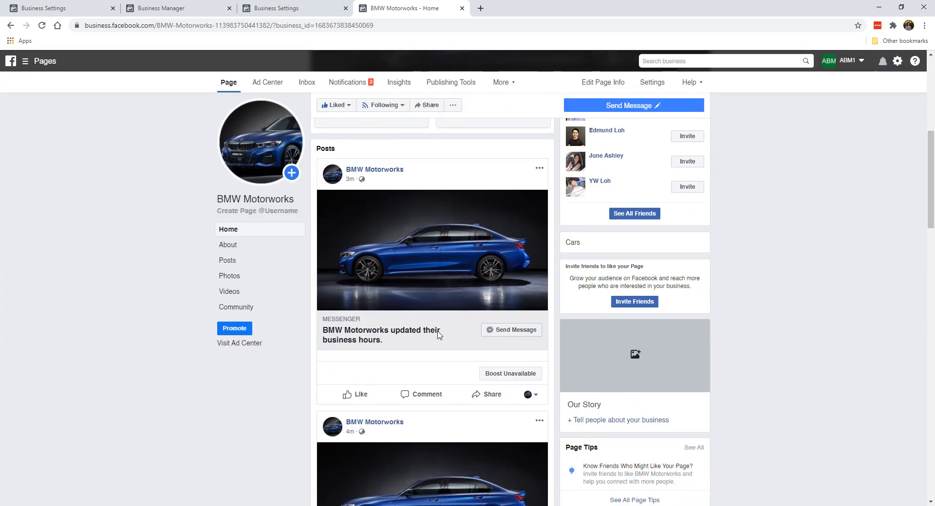
scroll(433, 226, up, 7)
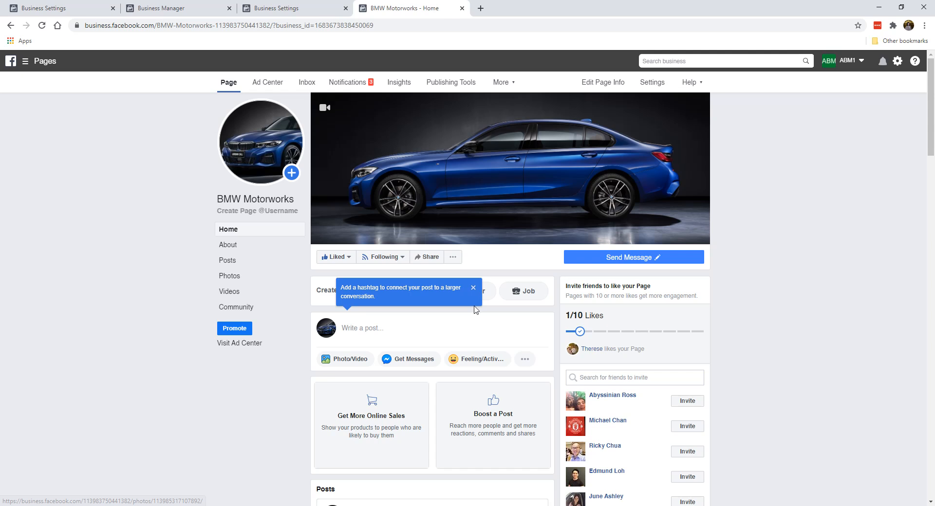
click(474, 290)
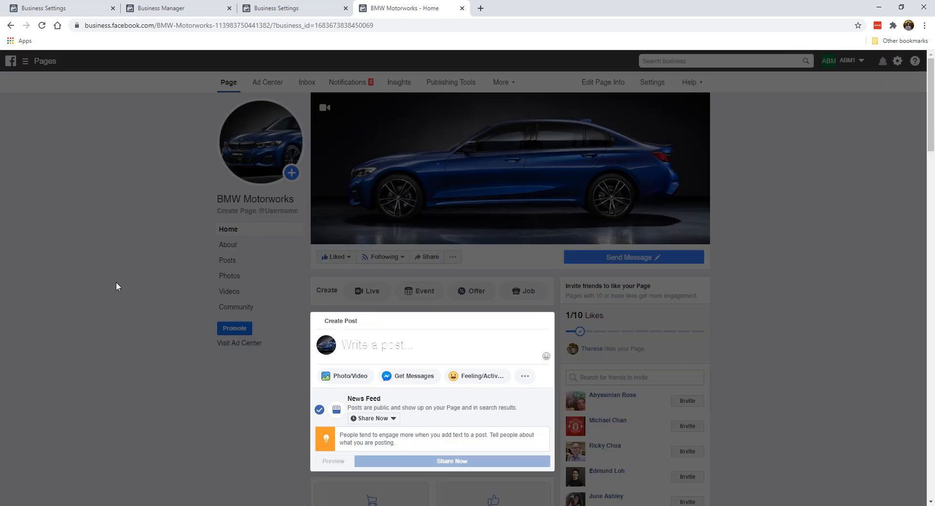
click(117, 283)
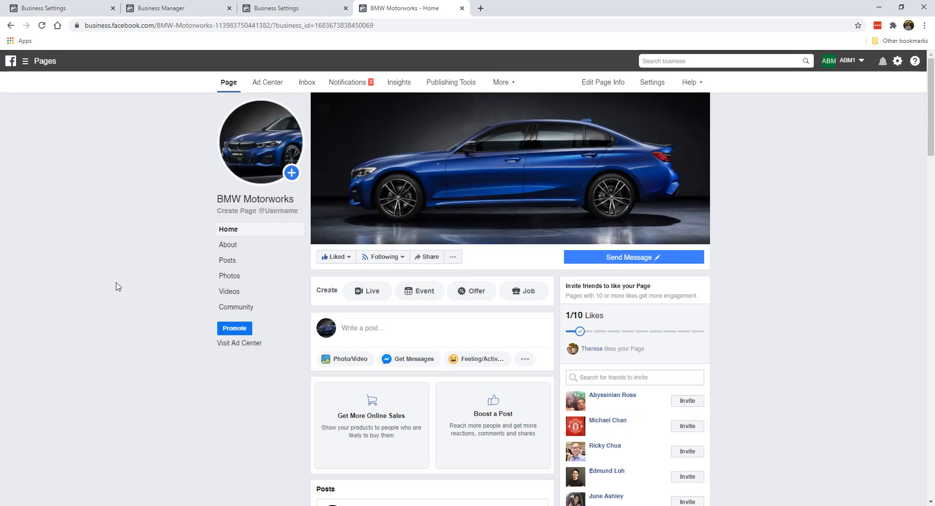